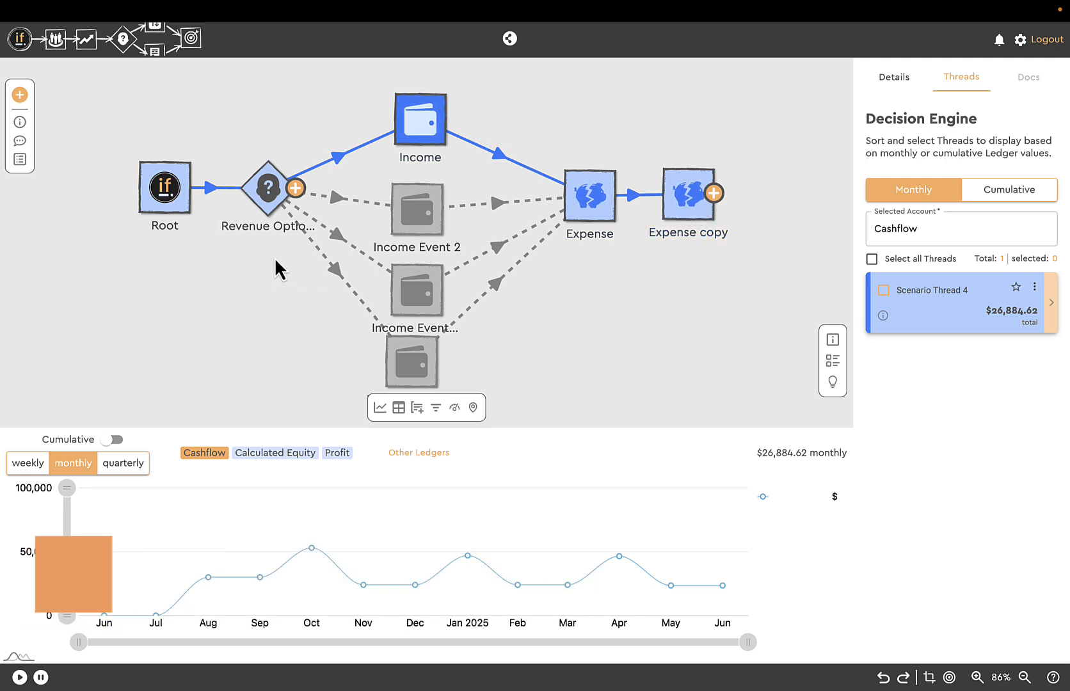
Step: Review the income stream details of the active Income event
left_click(423, 132)
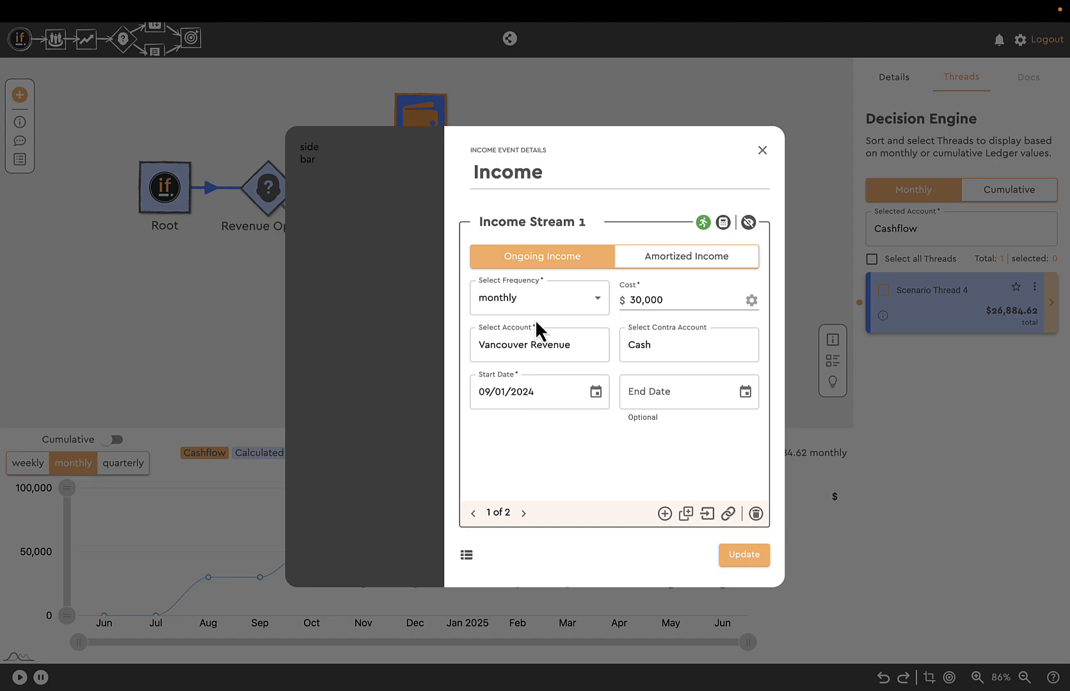
left_click(761, 151)
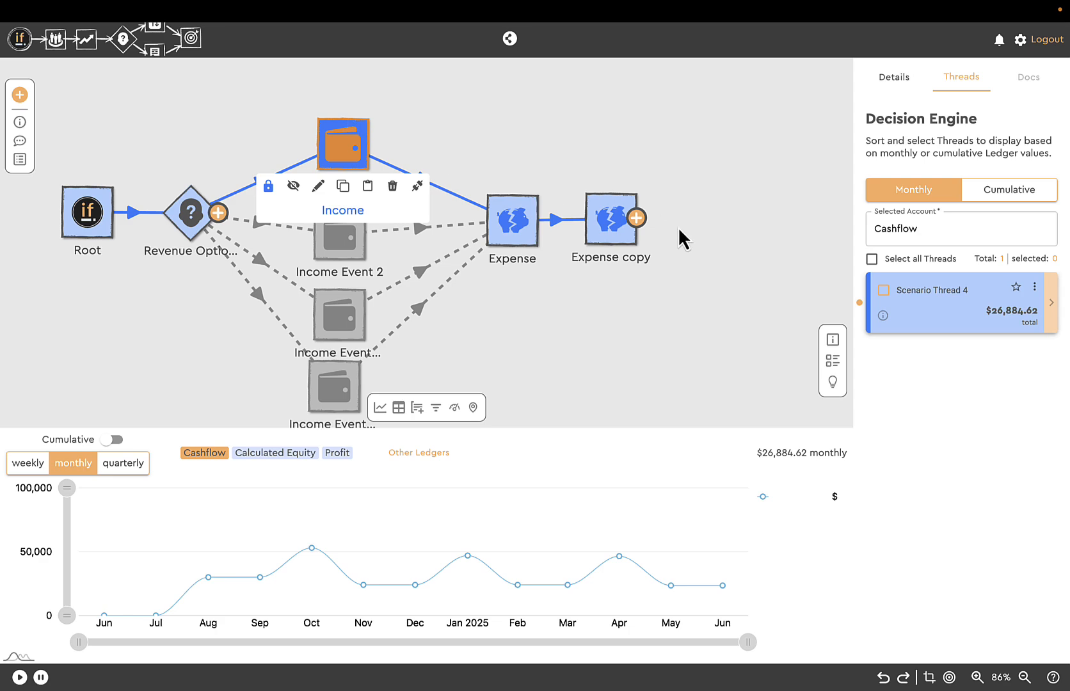
Step: Add a Decision event after the Expense copy event
left_click(637, 219)
scroll(536, 444, "down", 3)
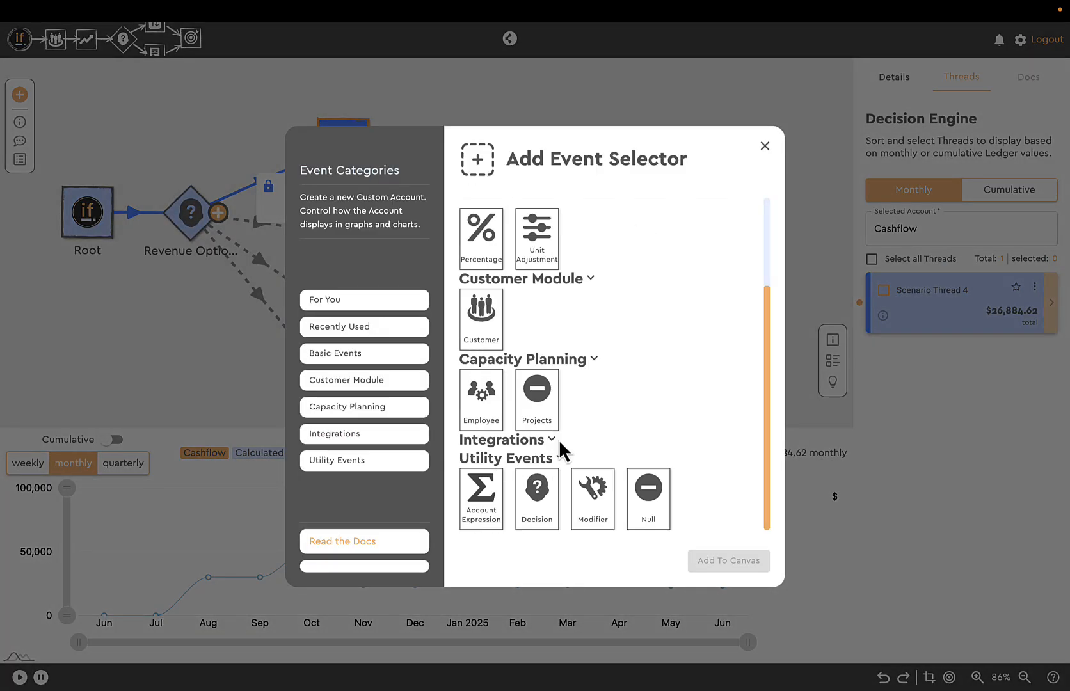
left_click(544, 511)
left_click(743, 568)
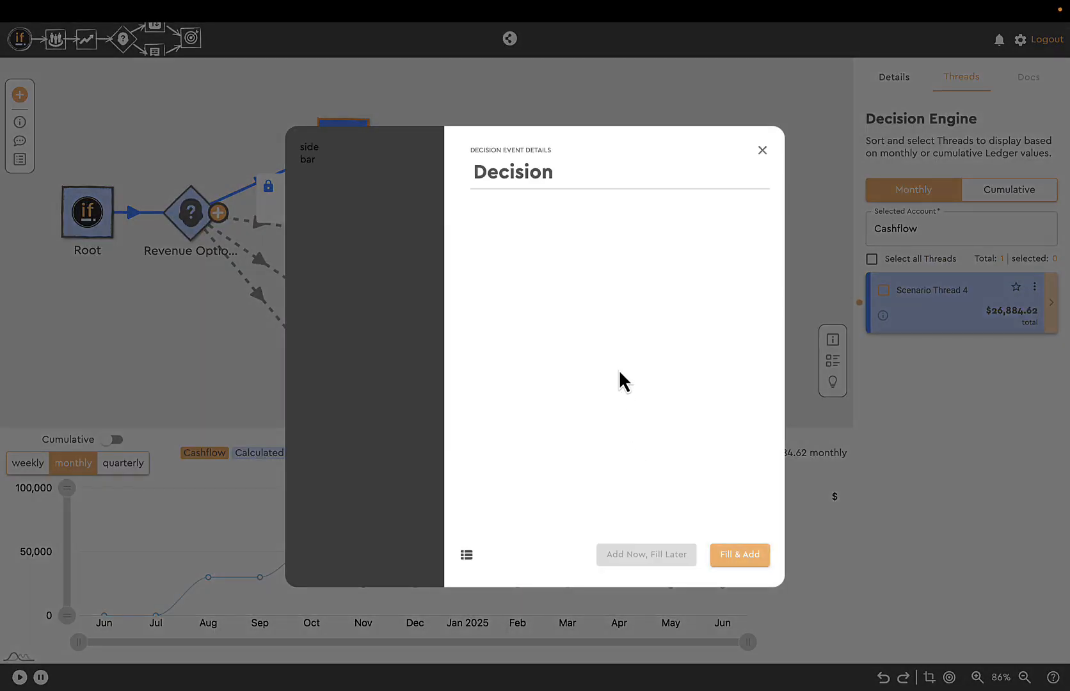
left_click(737, 558)
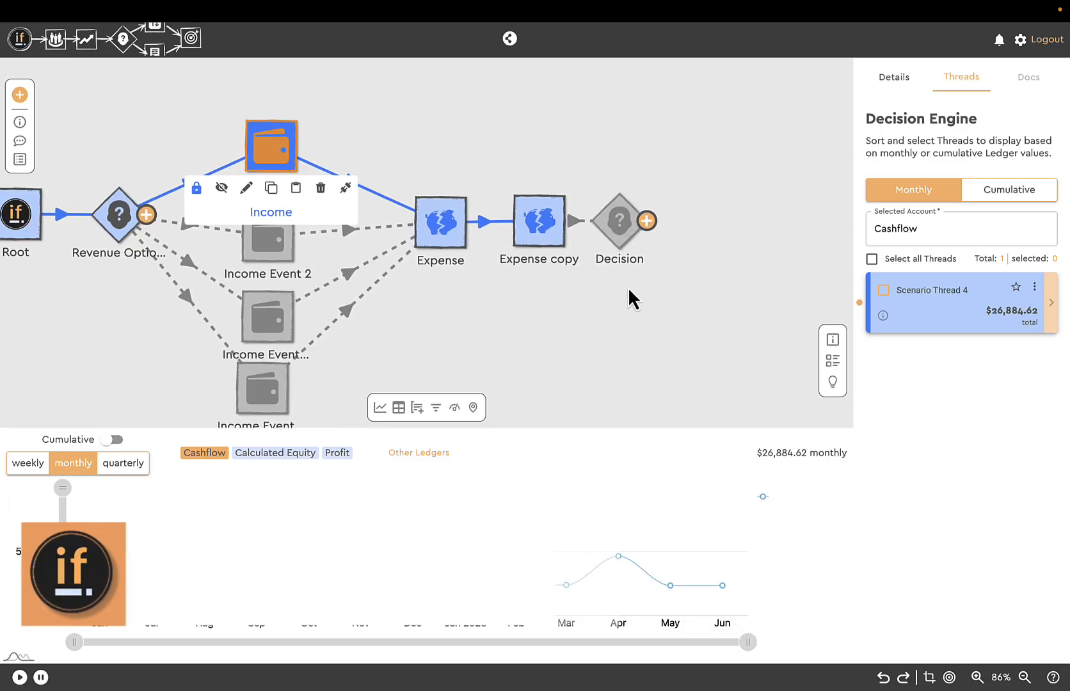
Step: Add a Null event as a branch of the new Decision and place it above and to the right of it
left_click(576, 221)
scroll(588, 468, "down", 4)
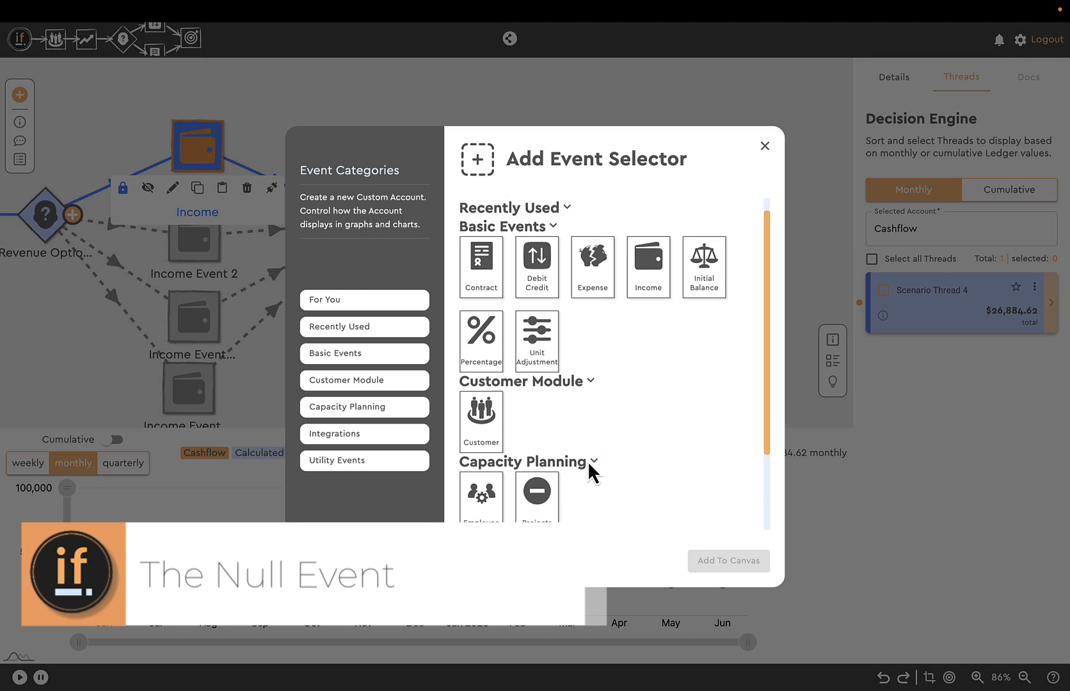
left_click(649, 502)
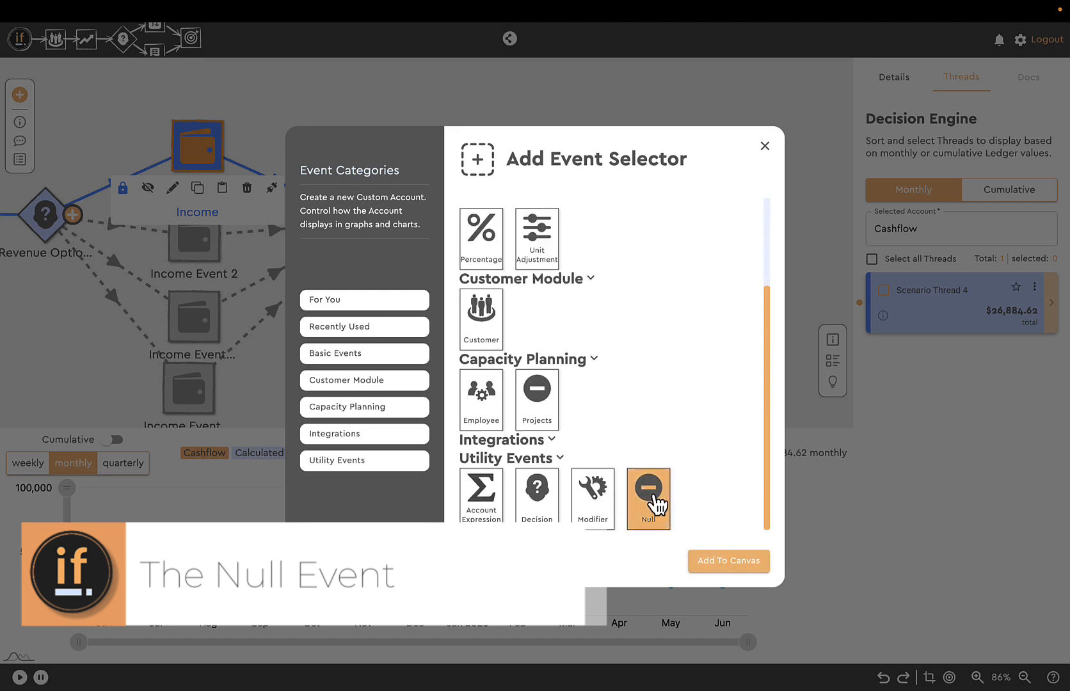
left_click(725, 562)
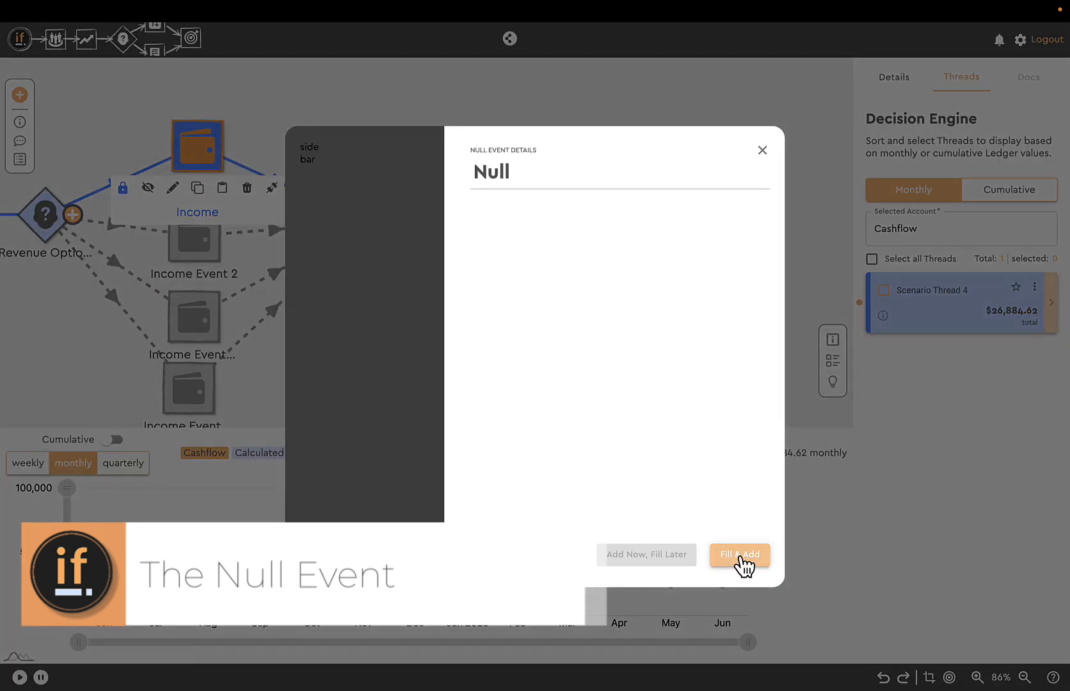
left_click(744, 565)
left_click_drag(625, 225, 661, 158)
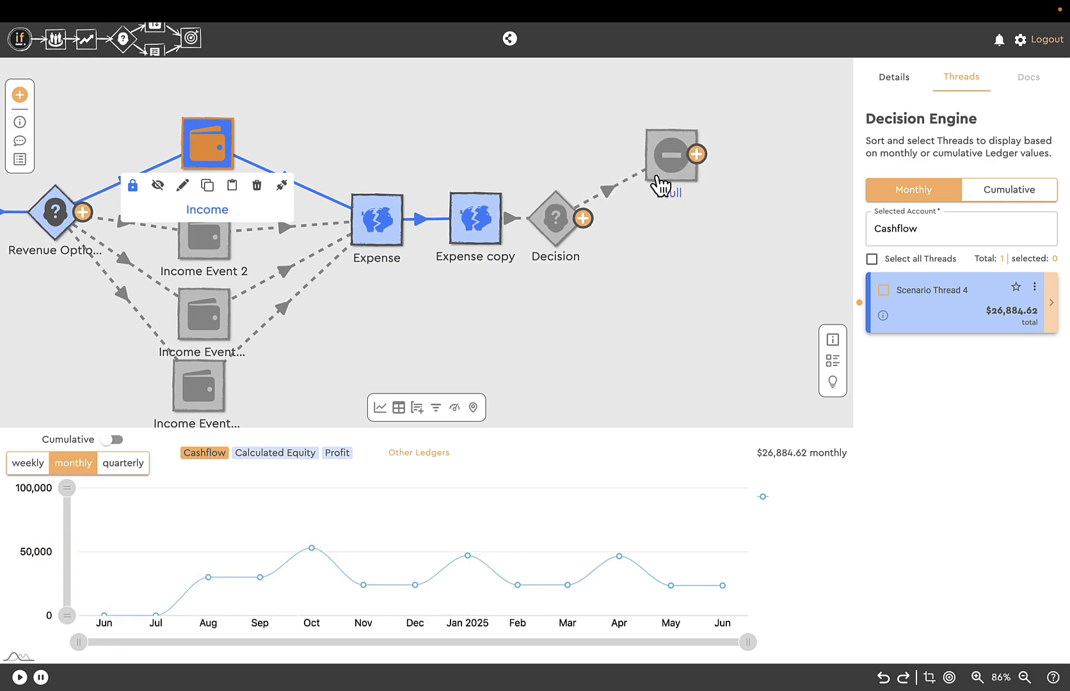
Step: Create a Modifier event branching from the new Decision and name its record Modifier 1
left_click(583, 218)
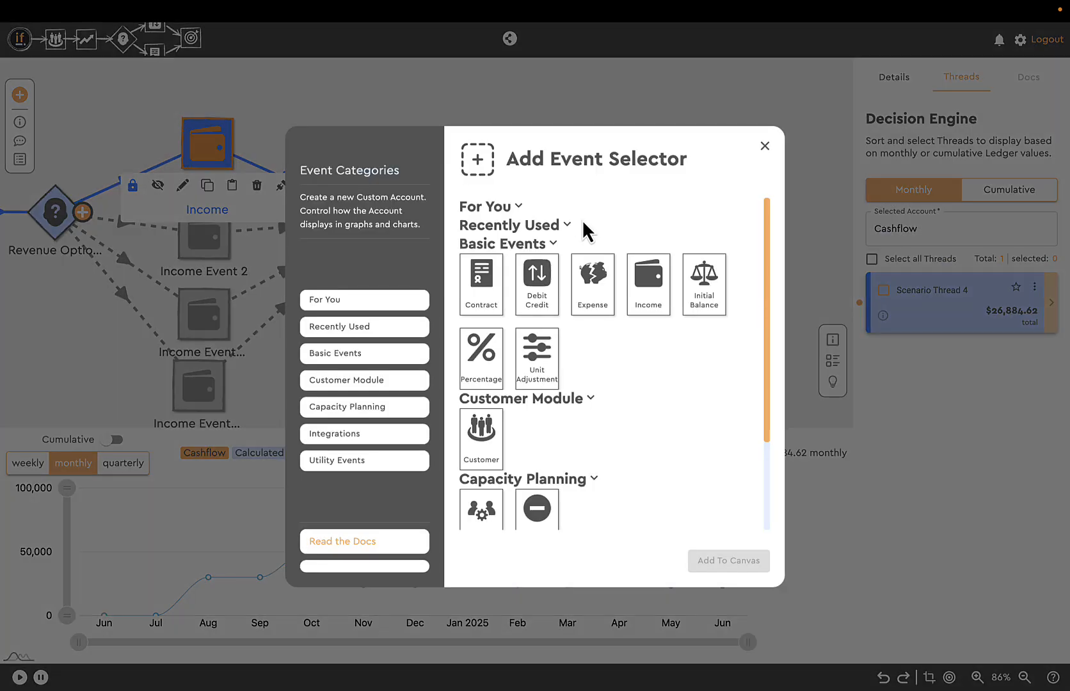
scroll(551, 489, "down", 2)
left_click(598, 499)
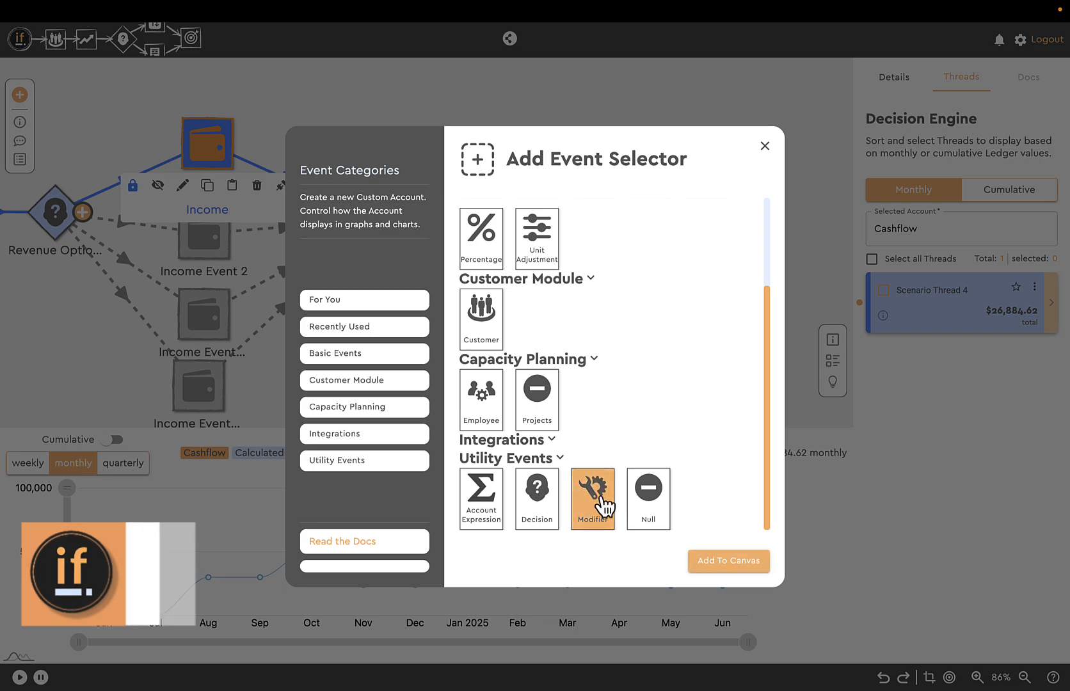
left_click(721, 566)
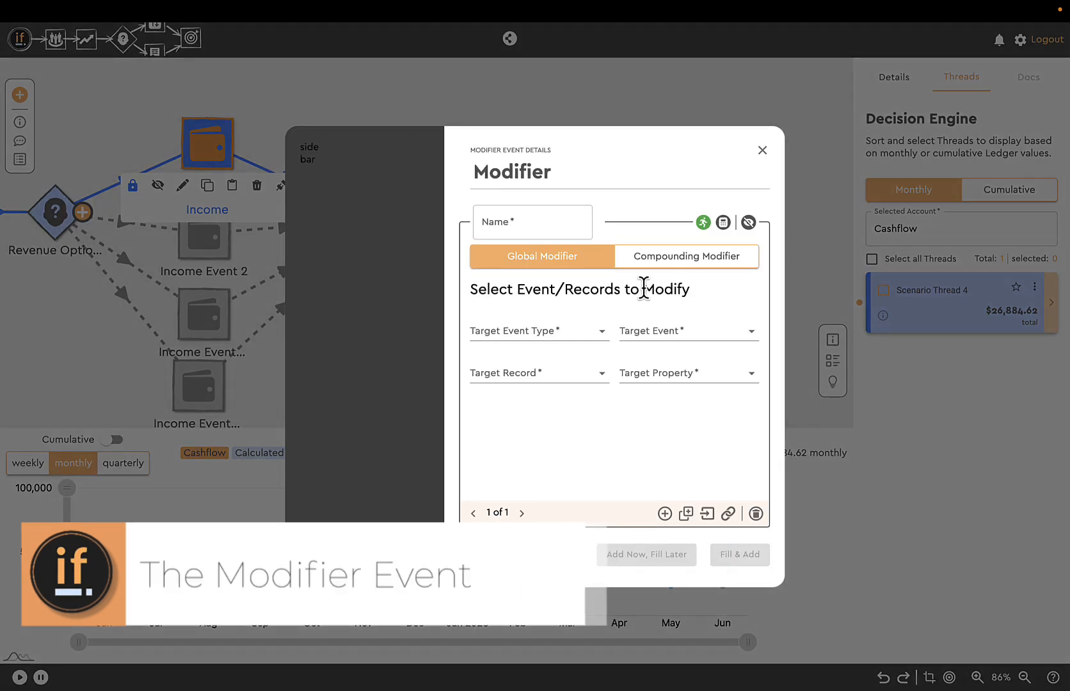
left_click(519, 224)
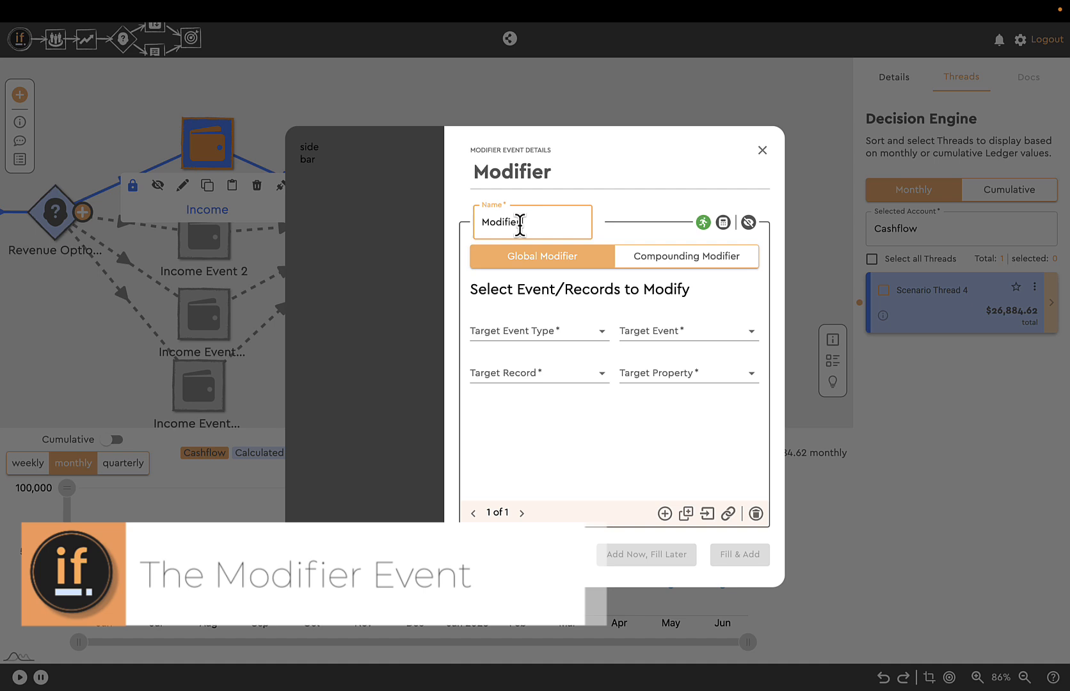
Step: Target the modifier at the Income event type, the Income event, record Income Stream 1 and its Income Value property
left_click(603, 332)
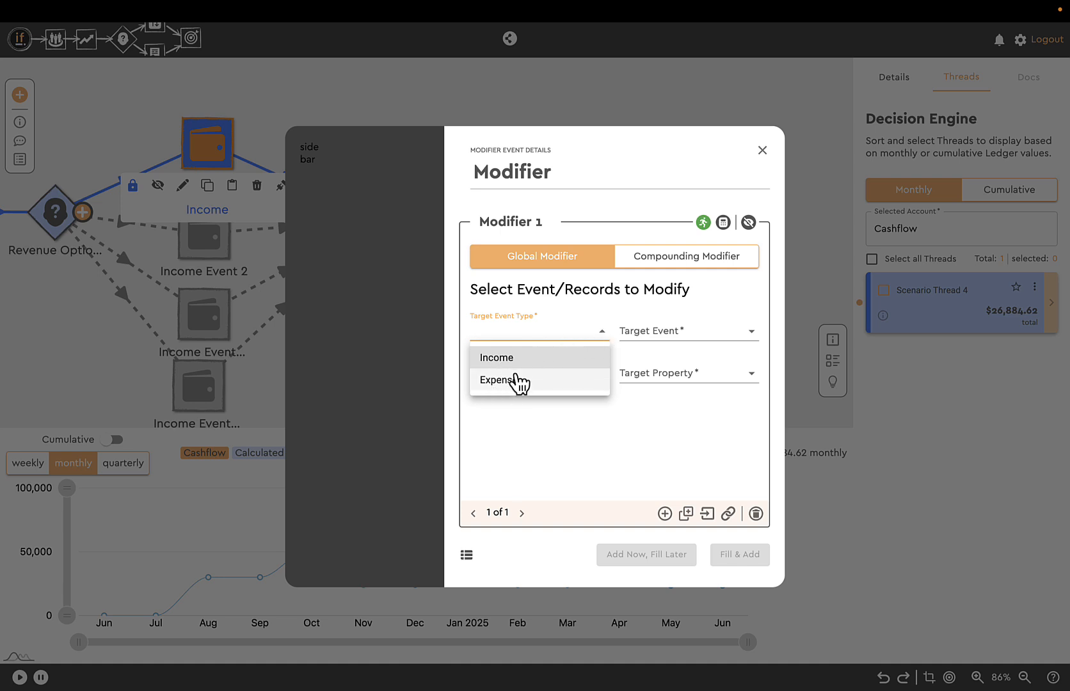
left_click(497, 362)
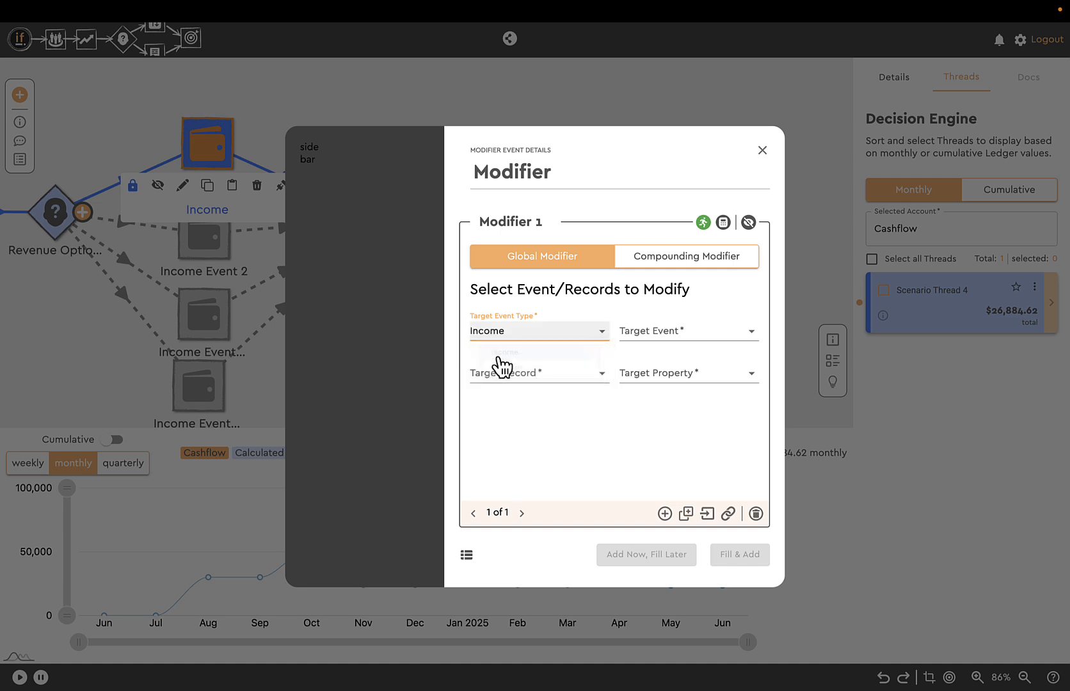
left_click(752, 334)
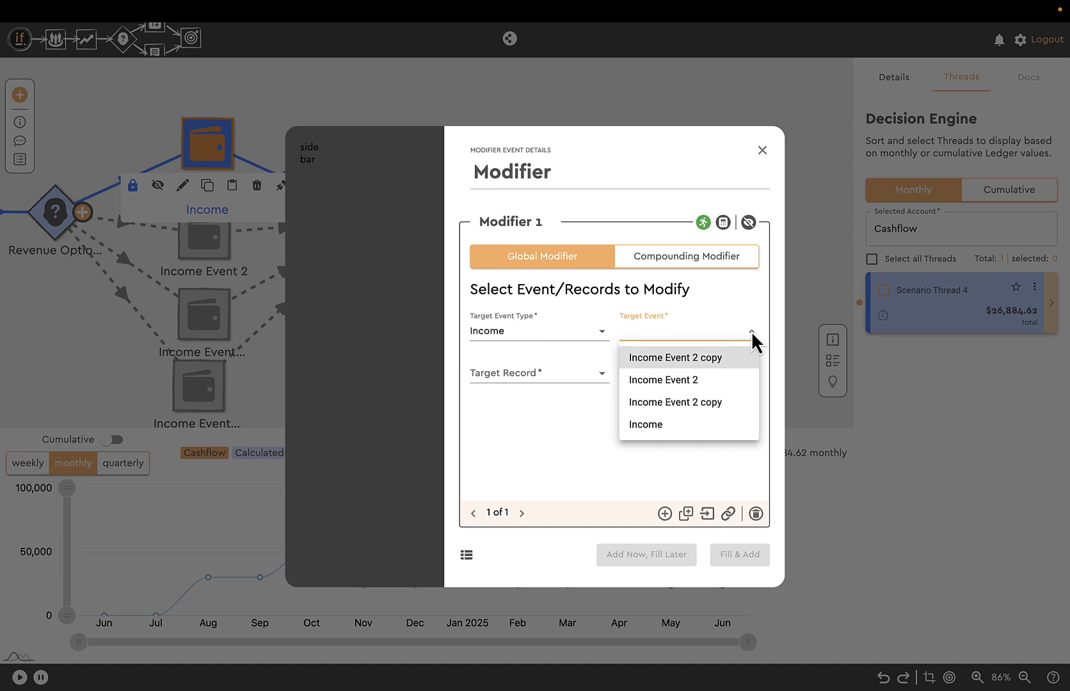
left_click(631, 427)
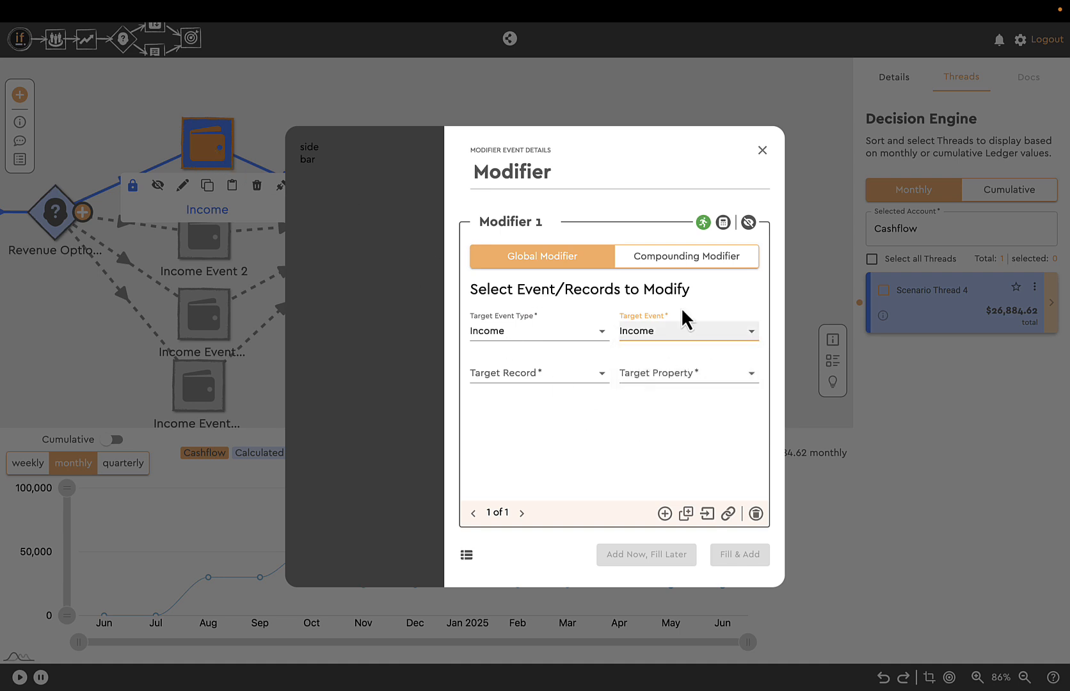
left_click(600, 374)
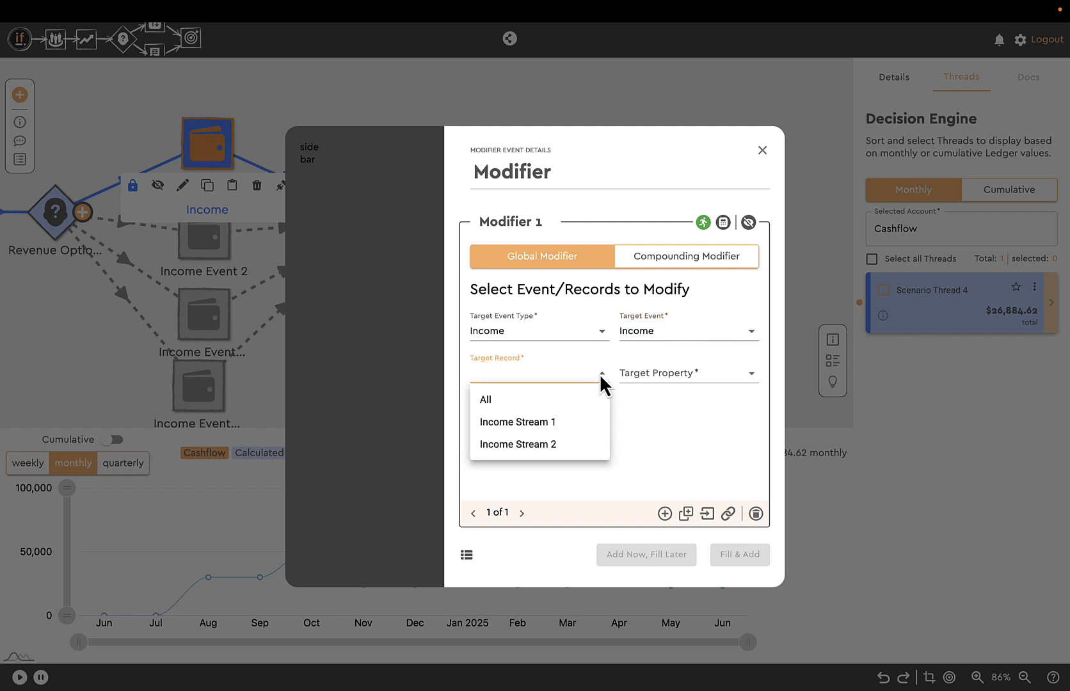
left_click(504, 424)
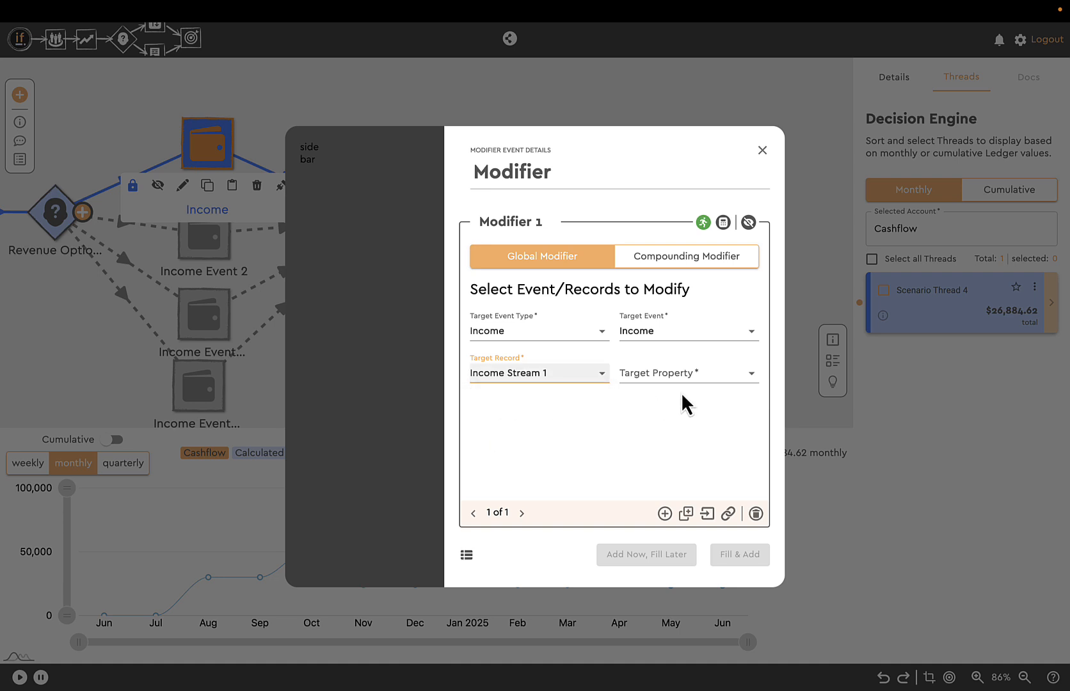
left_click(755, 382)
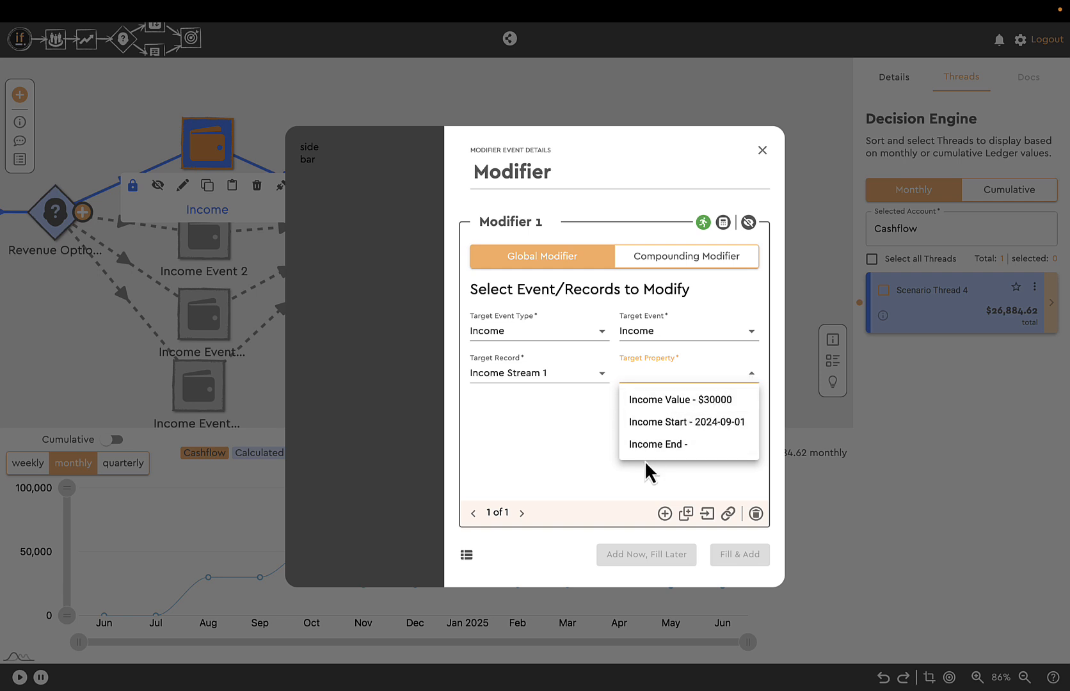
left_click(705, 401)
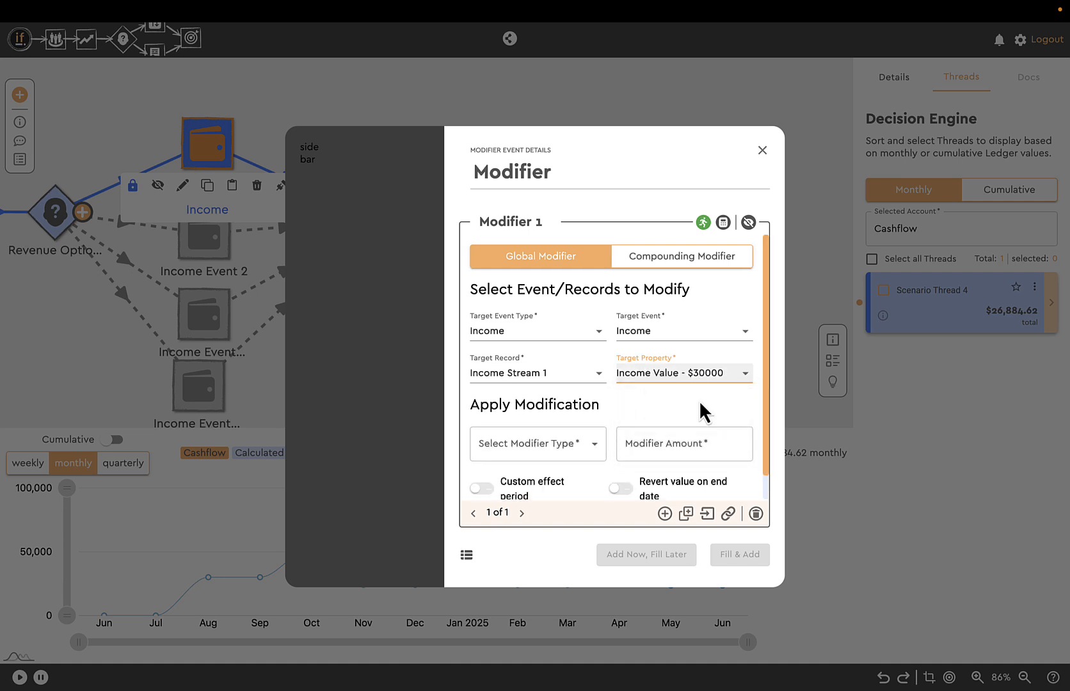
Step: Set the modifier type to Multiply Value with a modifier amount of 1.5
left_click(594, 444)
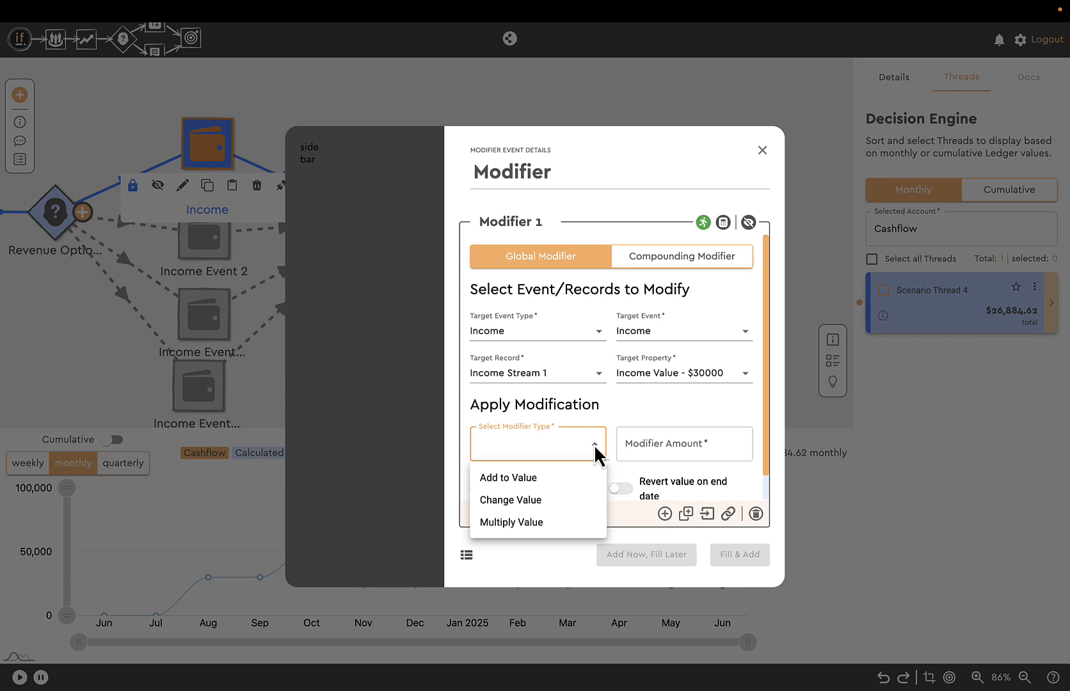
left_click(511, 522)
left_click(666, 441)
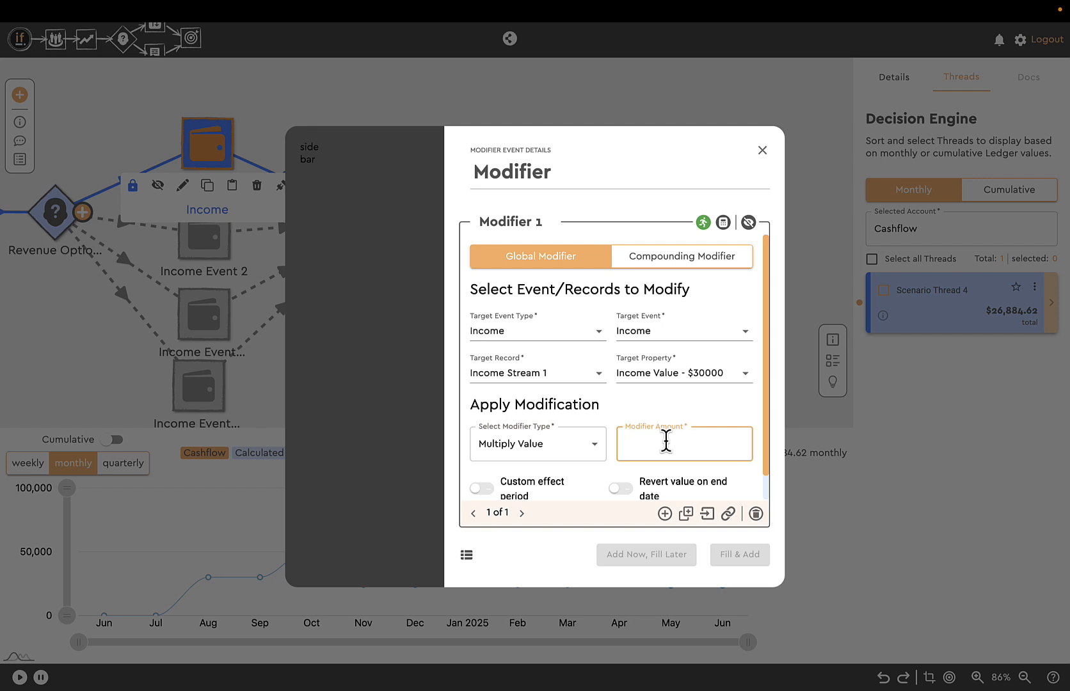
type("1.5")
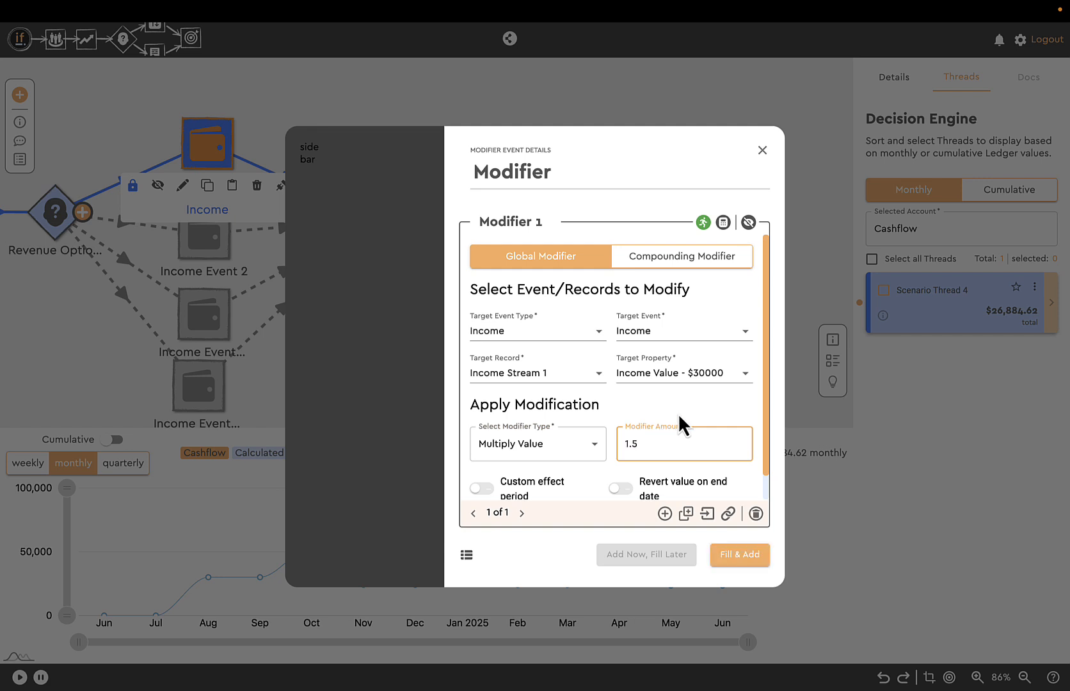
Step: Enable a custom effect period for the modifier with a start date of 01/01/2025
scroll(681, 424, "down", 1)
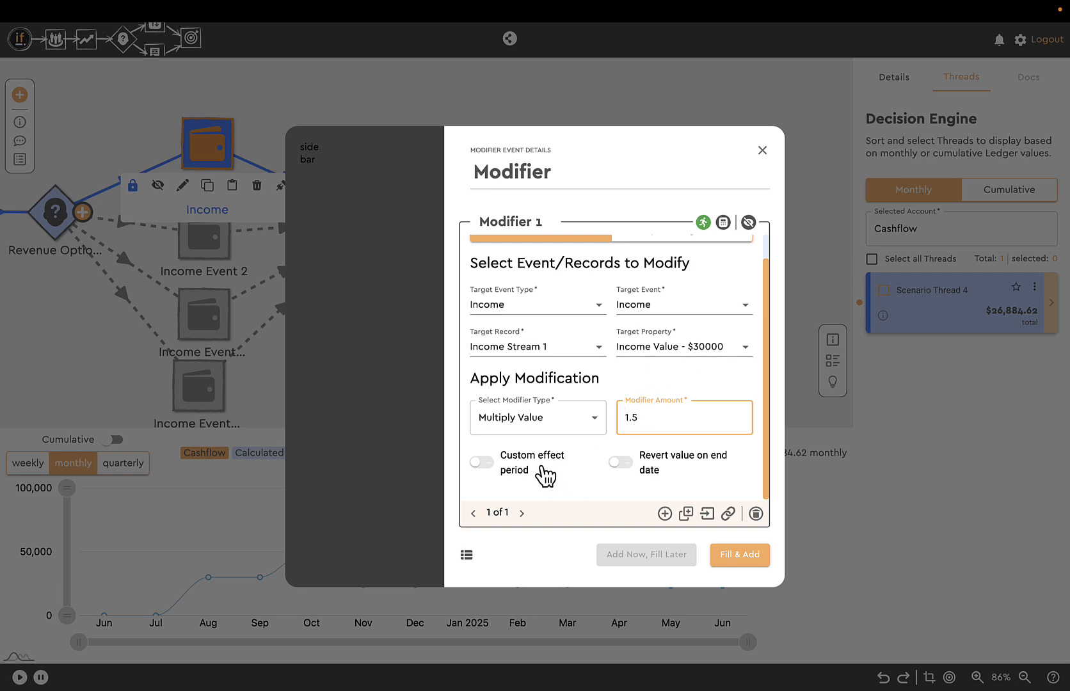
left_click(479, 462)
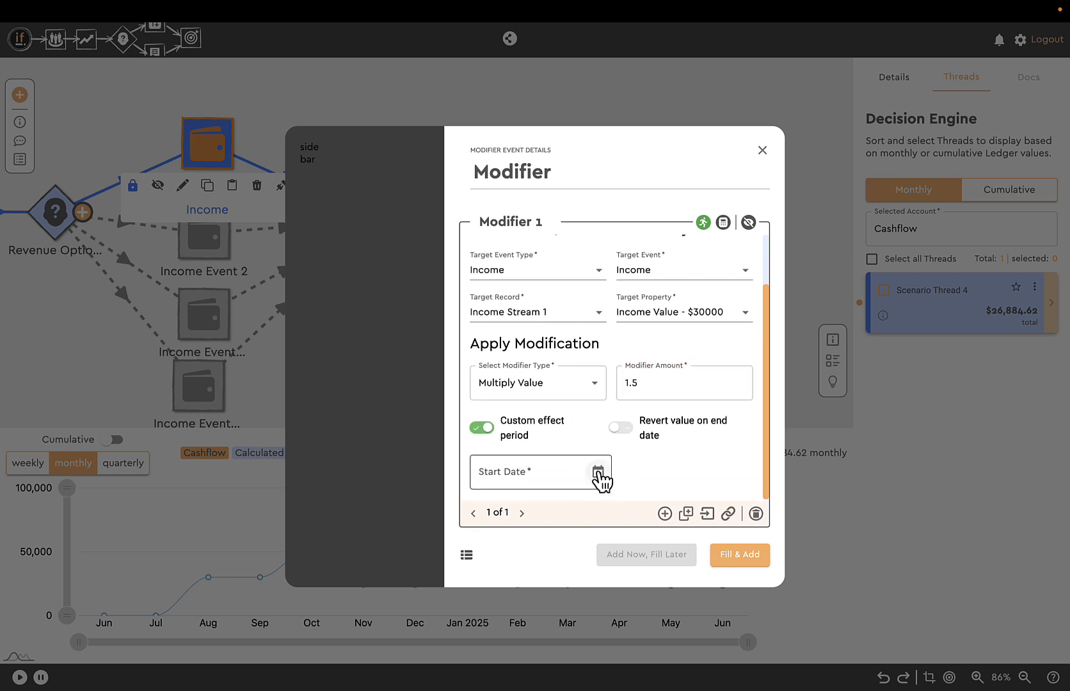
left_click(599, 474)
left_click(649, 269)
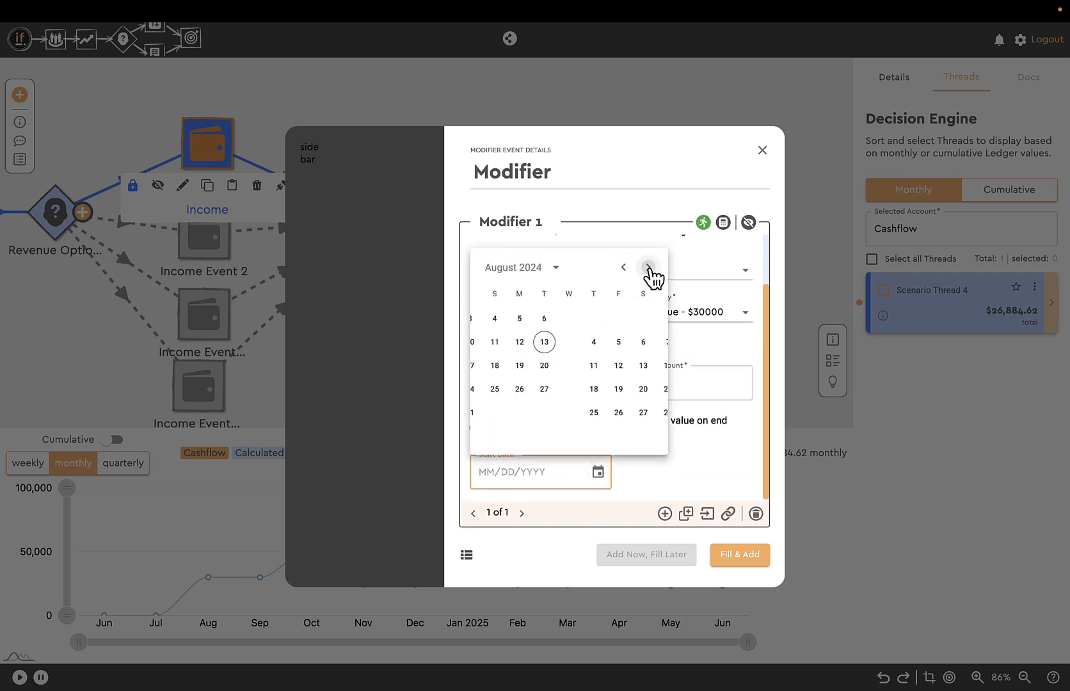
left_click(648, 267)
left_click(648, 268)
left_click(649, 268)
left_click(648, 268)
left_click(648, 267)
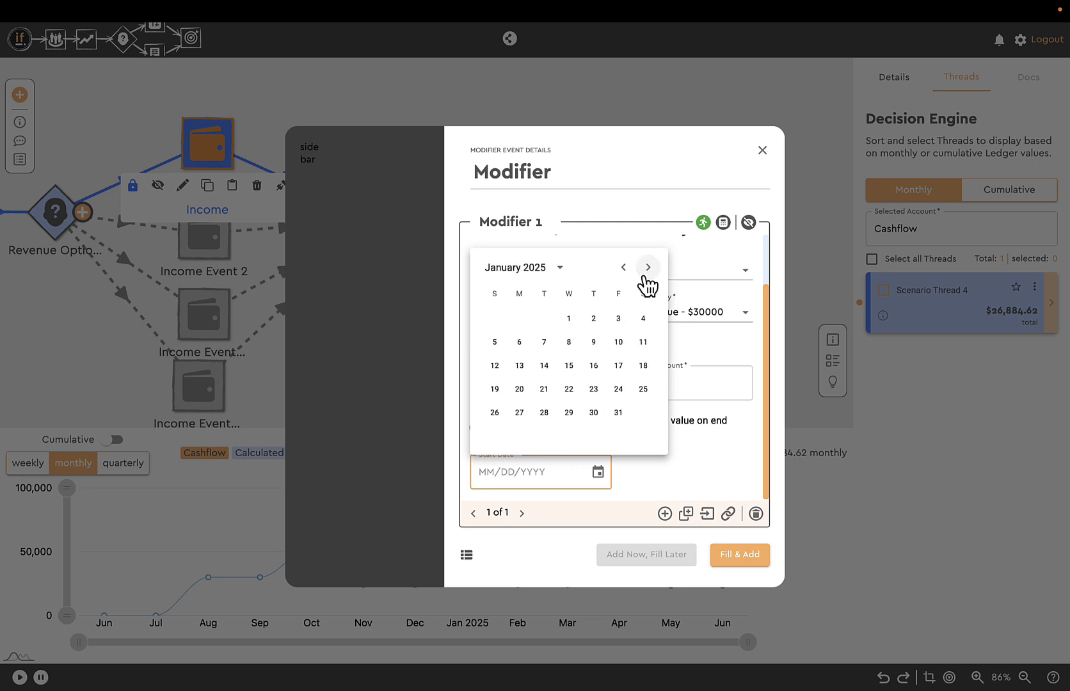
left_click(569, 319)
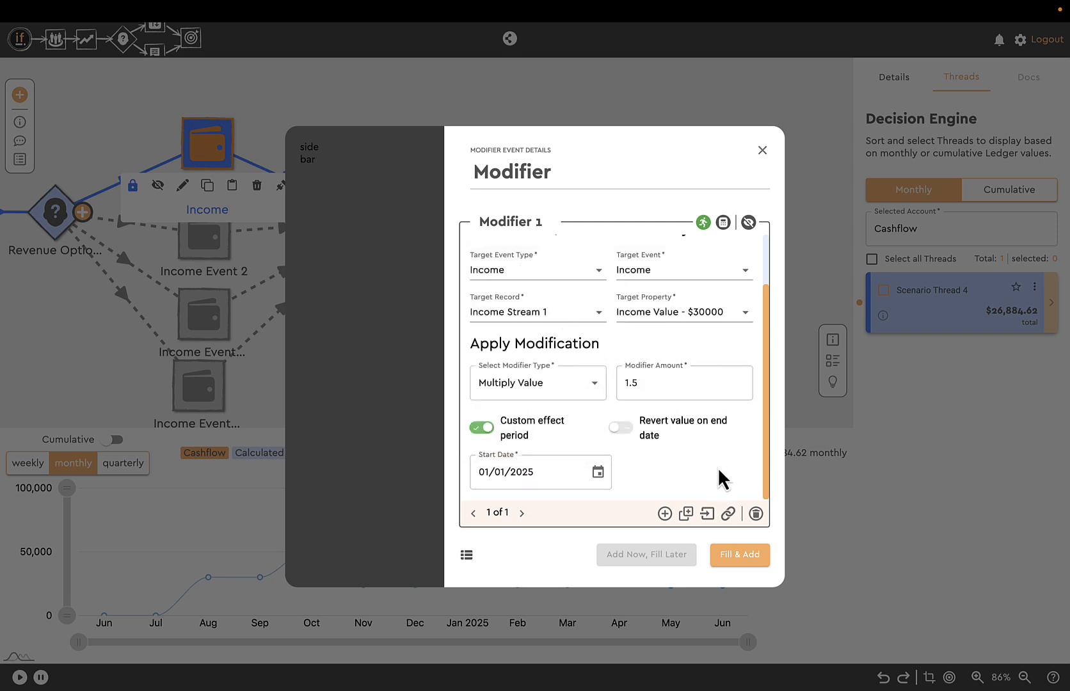
Step: Add the filled-in Modifier to the canvas and place it below the Null event
left_click(740, 556)
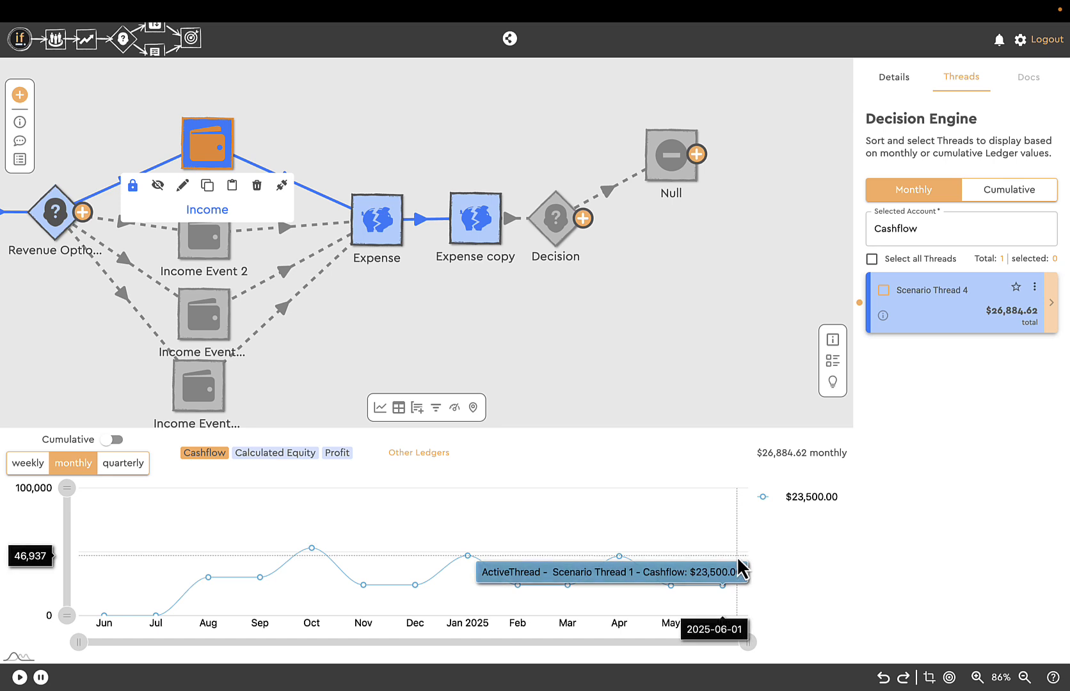
left_click_drag(636, 221, 669, 266)
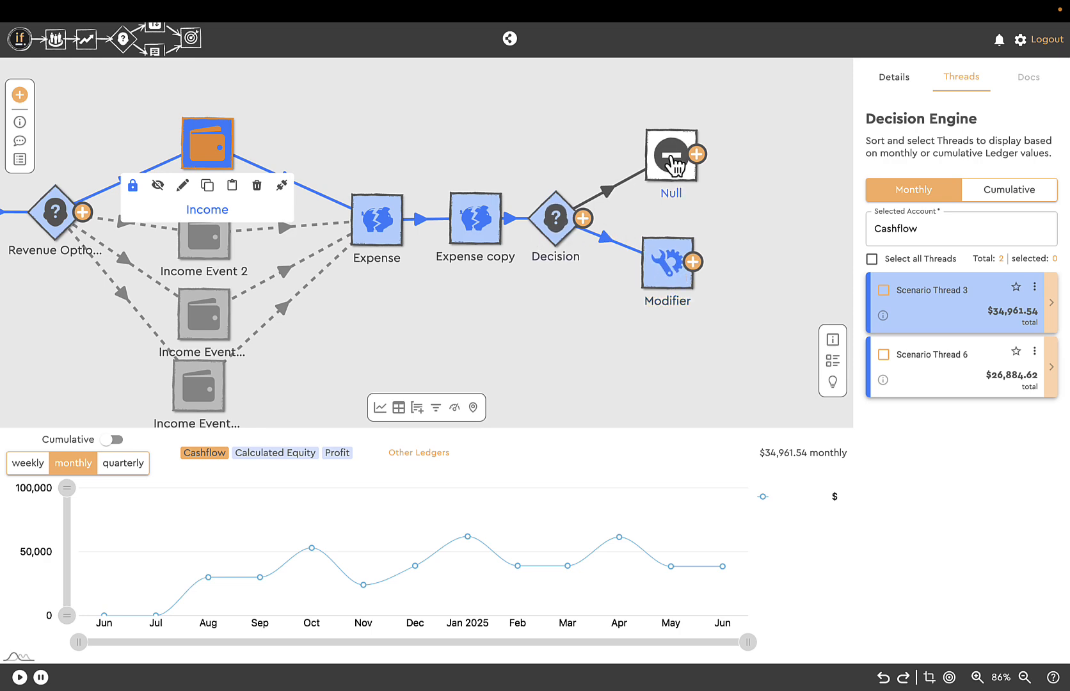
Step: Add the Vancouver Revenue ledger, found under Income and Main Income, to the graph's ledgers
left_click(417, 453)
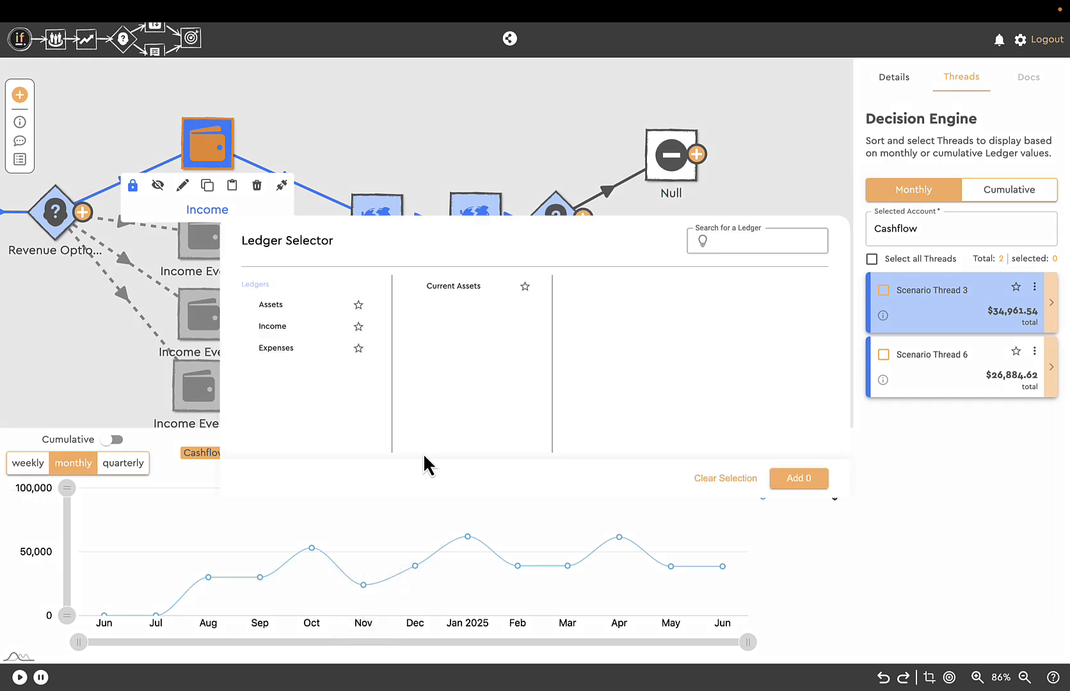
left_click(374, 327)
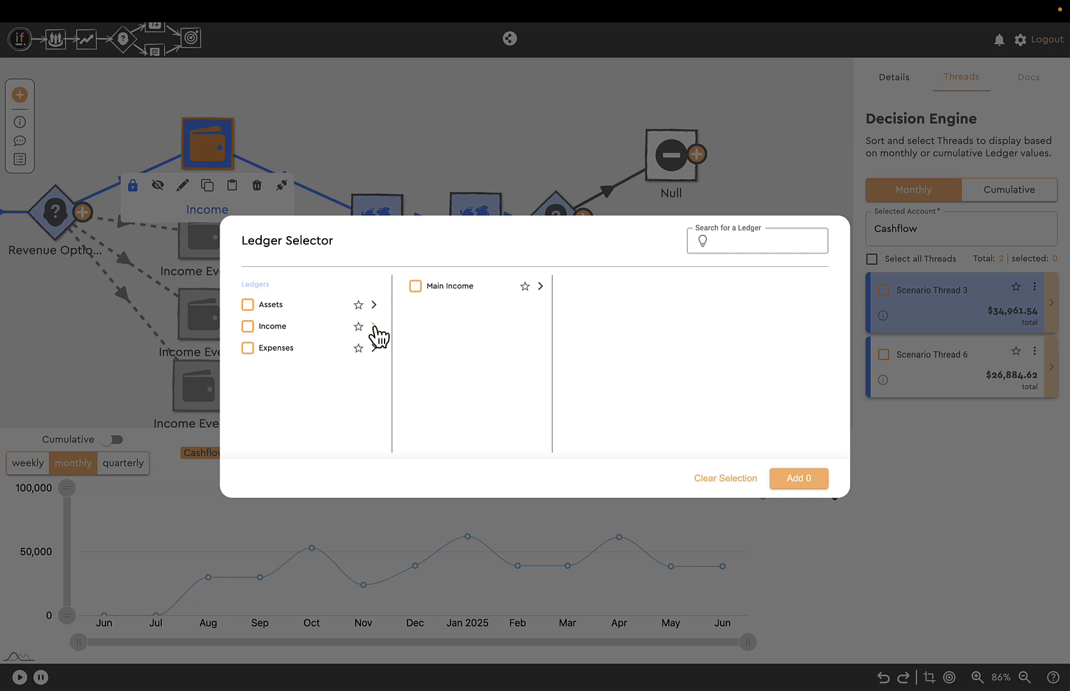
left_click(542, 287)
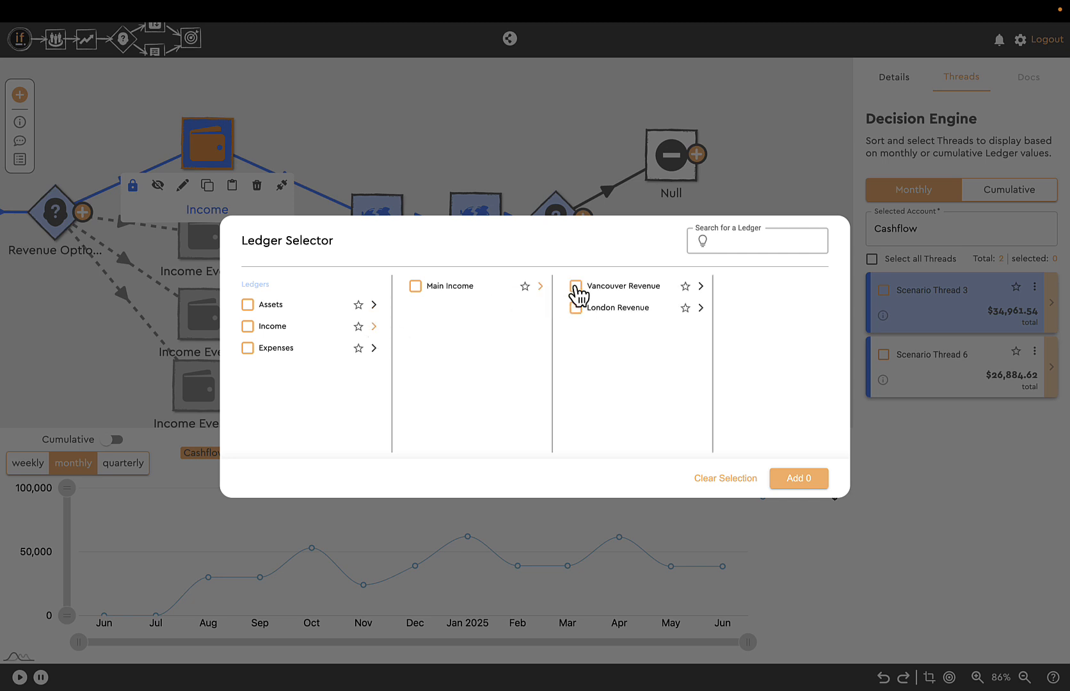
left_click(576, 287)
left_click(798, 479)
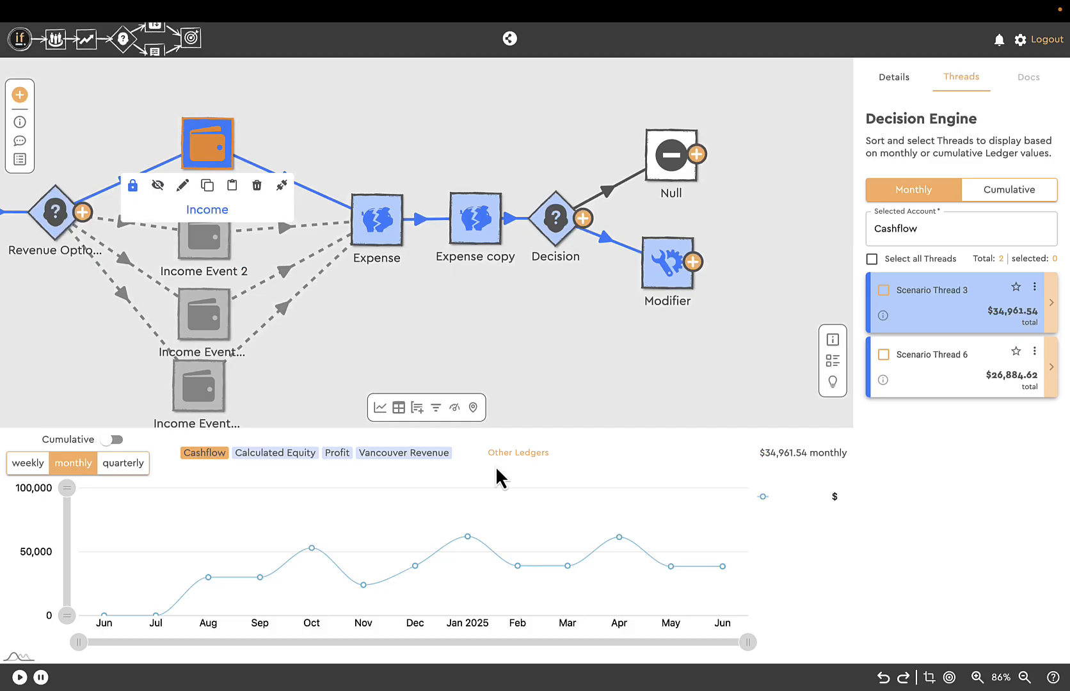
Step: Graph Vancouver Revenue for all scenario threads and make the thread through the Null event active
left_click(403, 455)
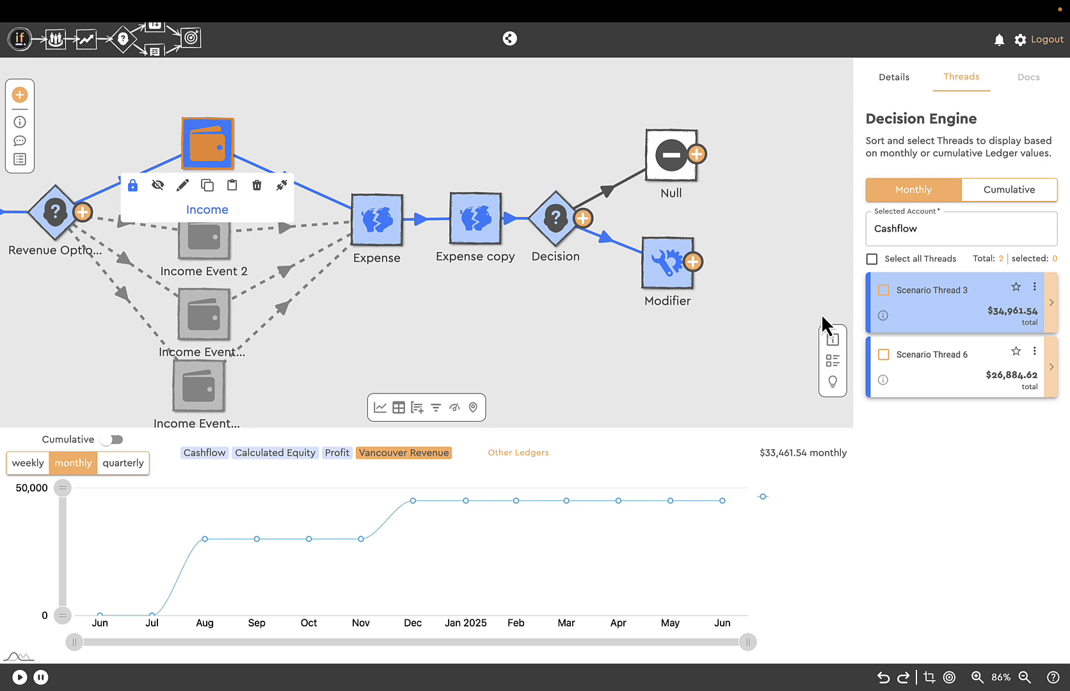
left_click(871, 259)
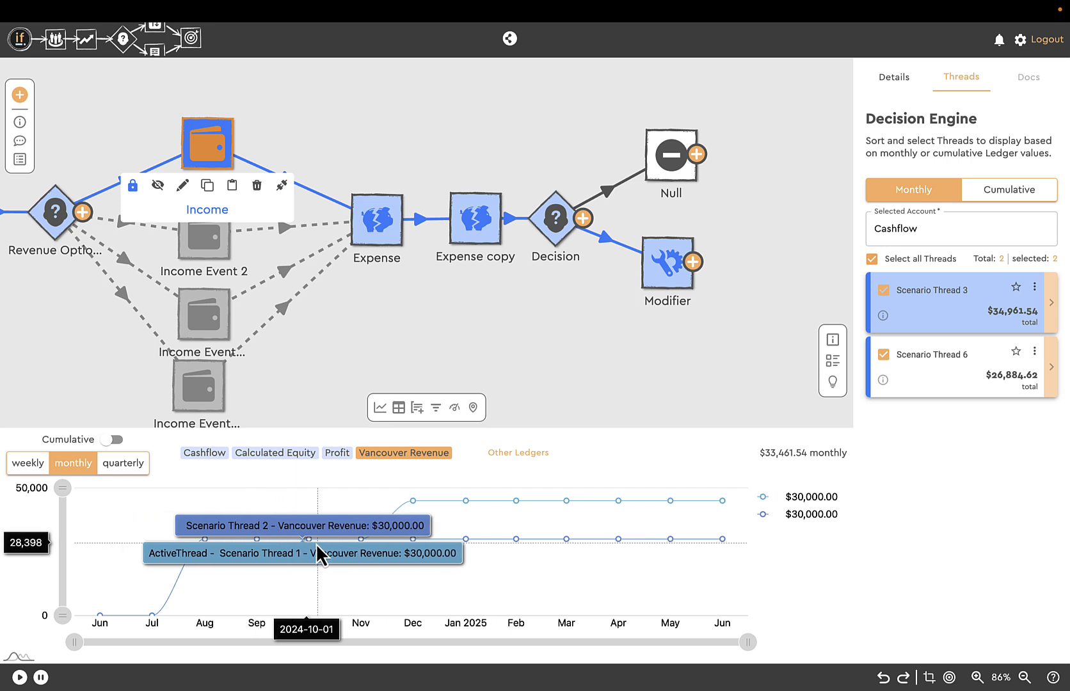
left_click(688, 155)
left_click(932, 383)
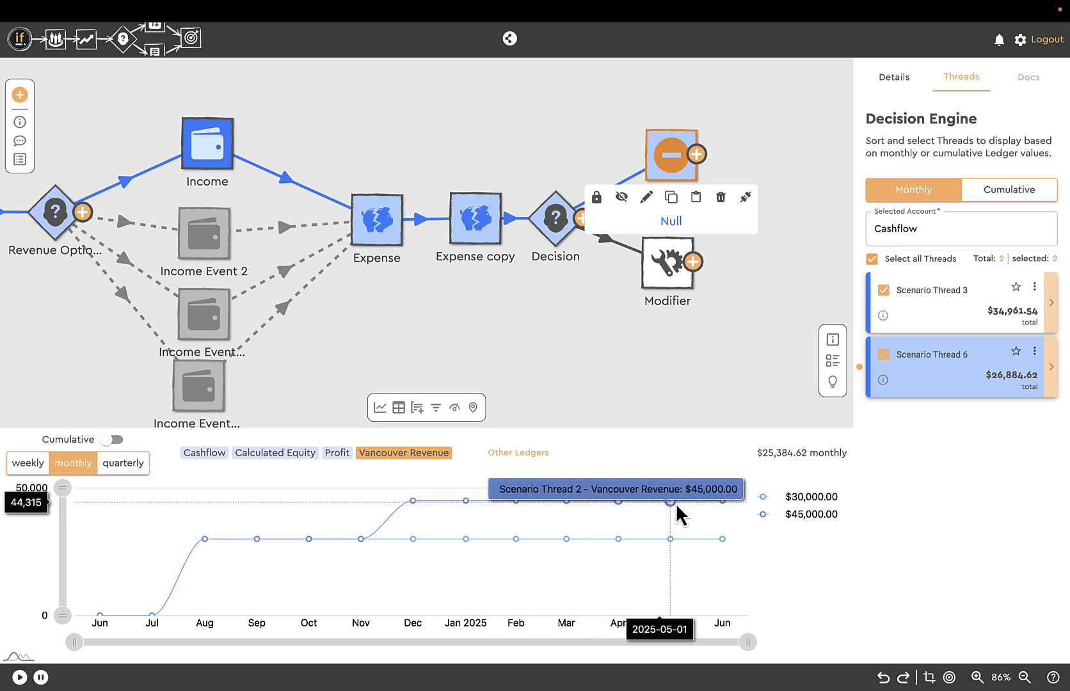
Step: Open the Modifier event below Null for editing and duplicate its Modifier 1 record
left_click_drag(666, 282, 676, 289)
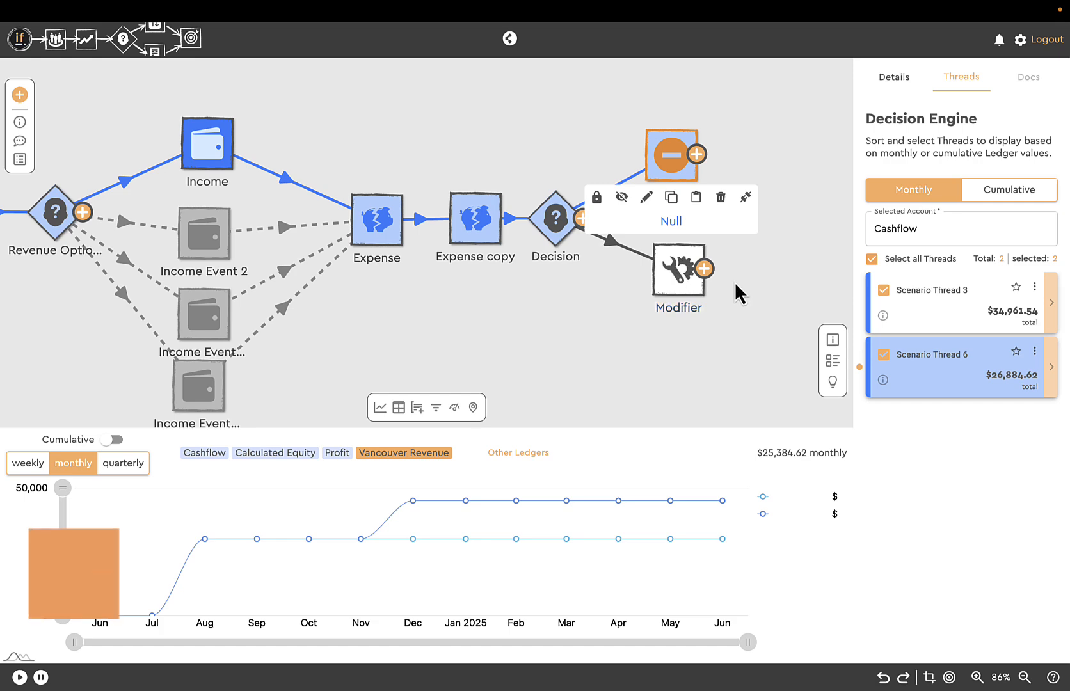
left_click(678, 275)
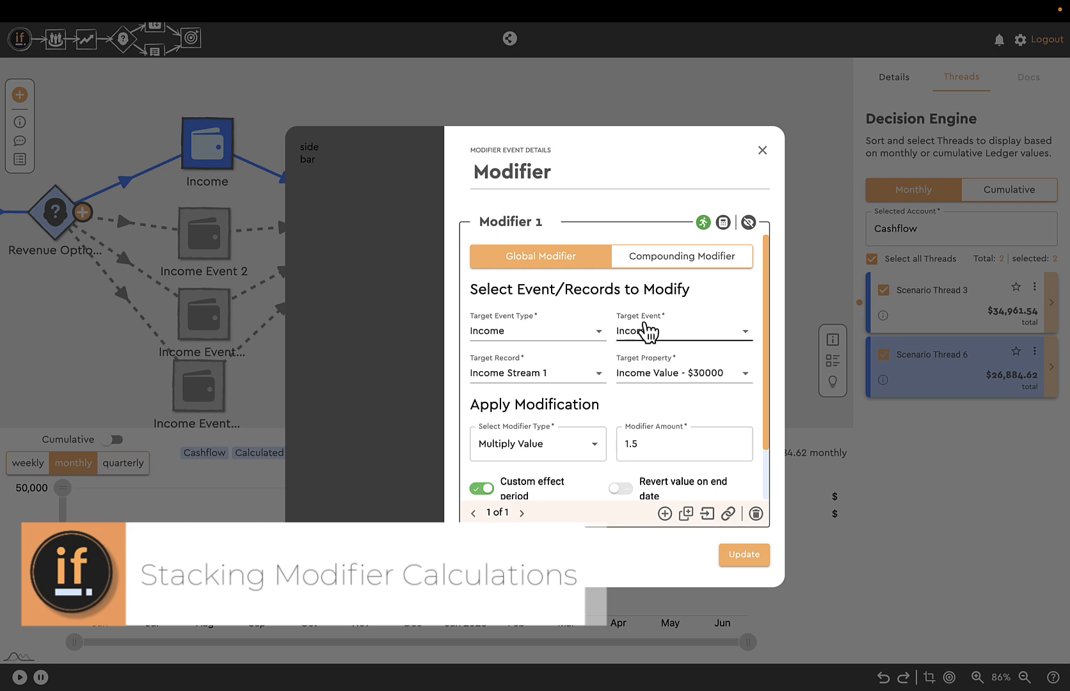
scroll(699, 386, "down", 1)
scroll(698, 385, "down", 1)
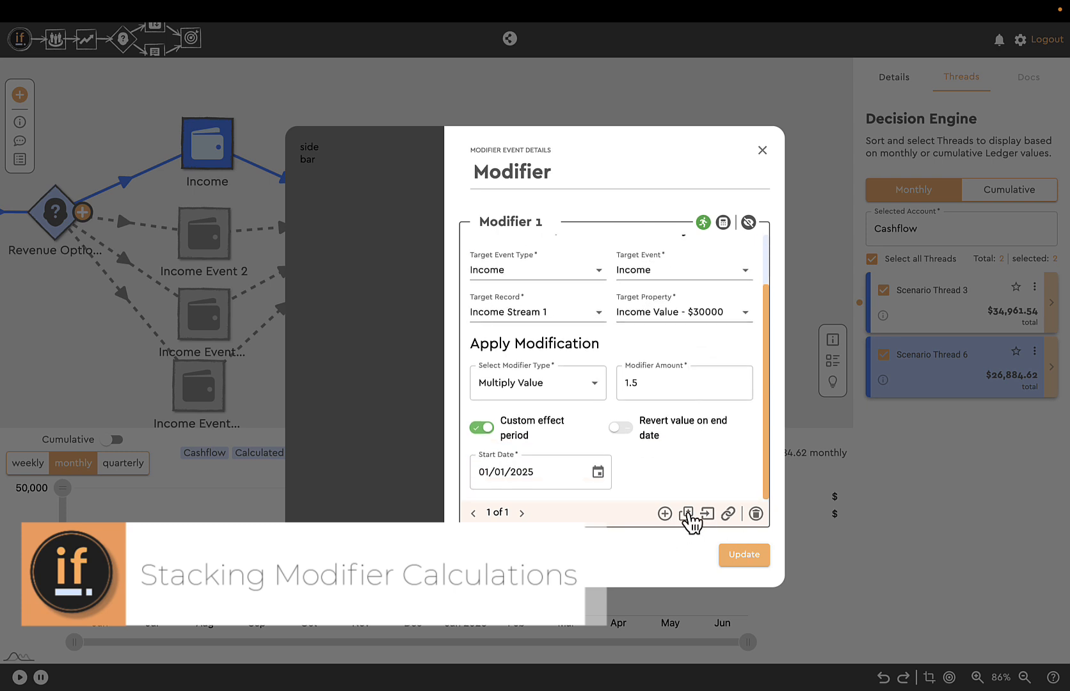
left_click(687, 512)
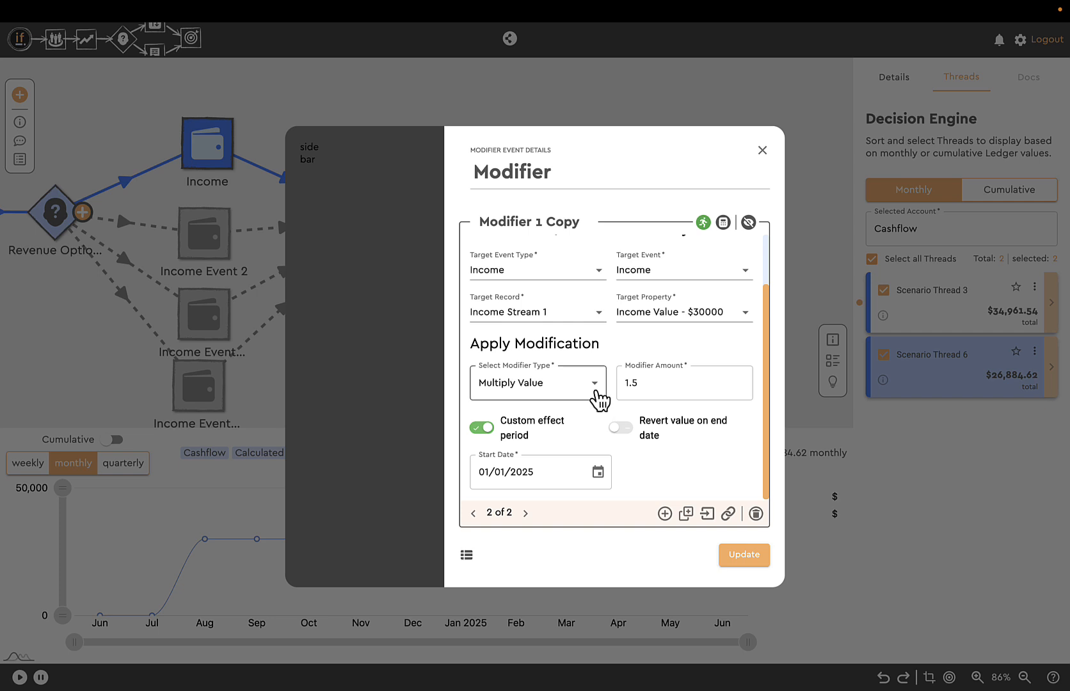
Step: Set the duplicated modifier's type to Add to Value with a modifier amount of 5,000
left_click(595, 388)
left_click(510, 418)
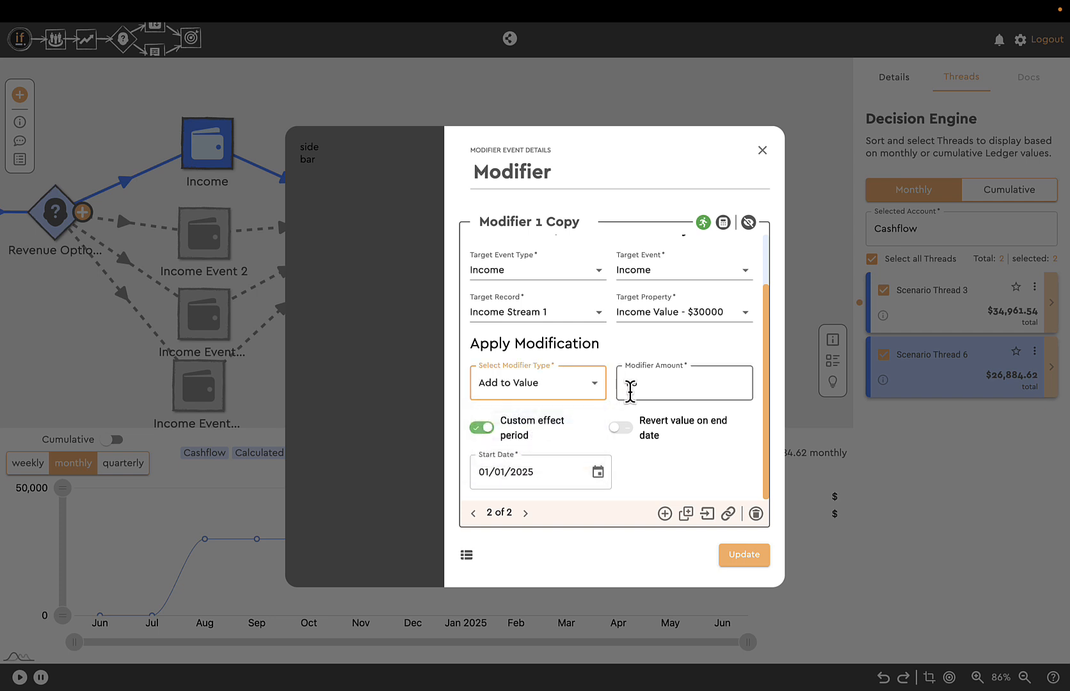
left_click(647, 385)
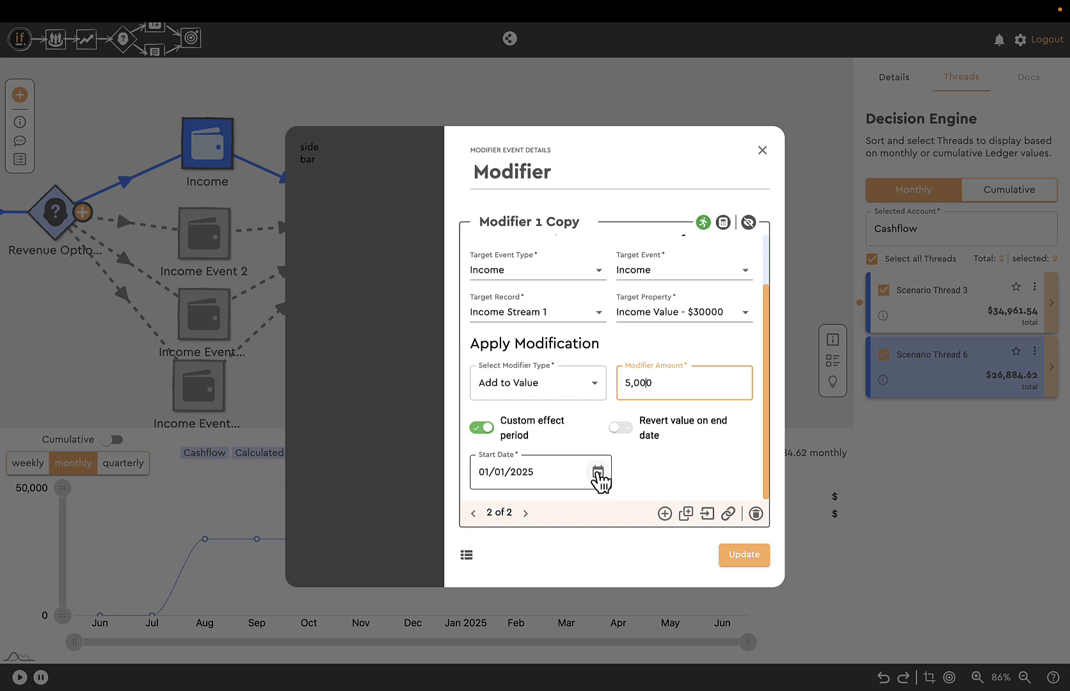
Step: Set the duplicated modifier's start date to 03/01/2025 and update the Modifier event
left_click(598, 474)
left_click(649, 267)
left_click(648, 268)
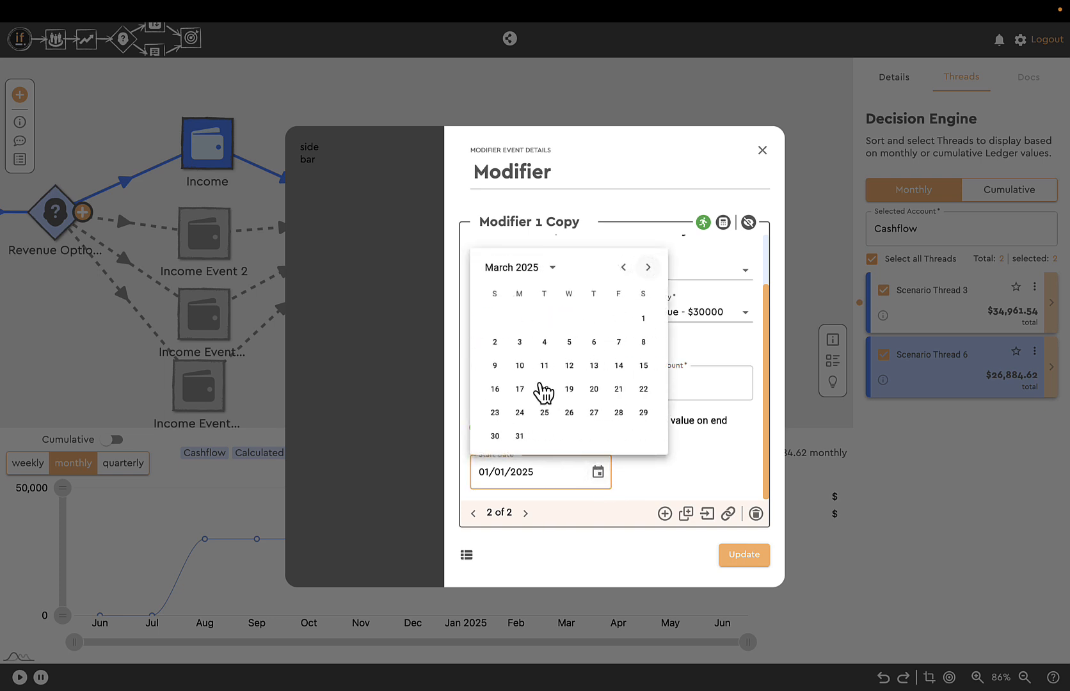
left_click(643, 318)
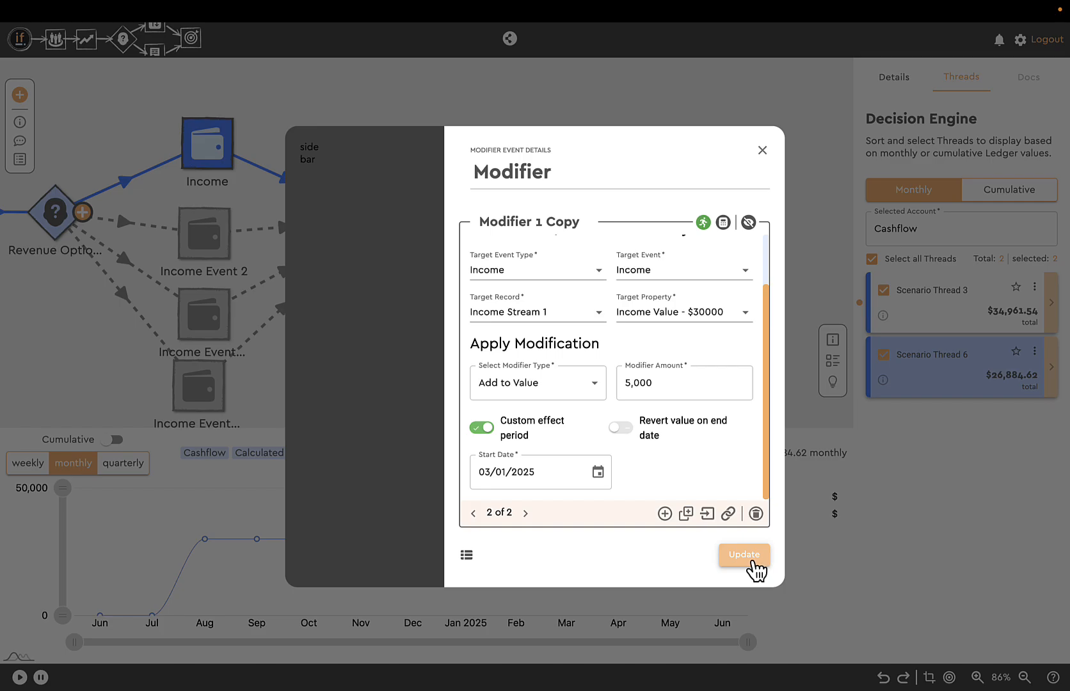
left_click(752, 562)
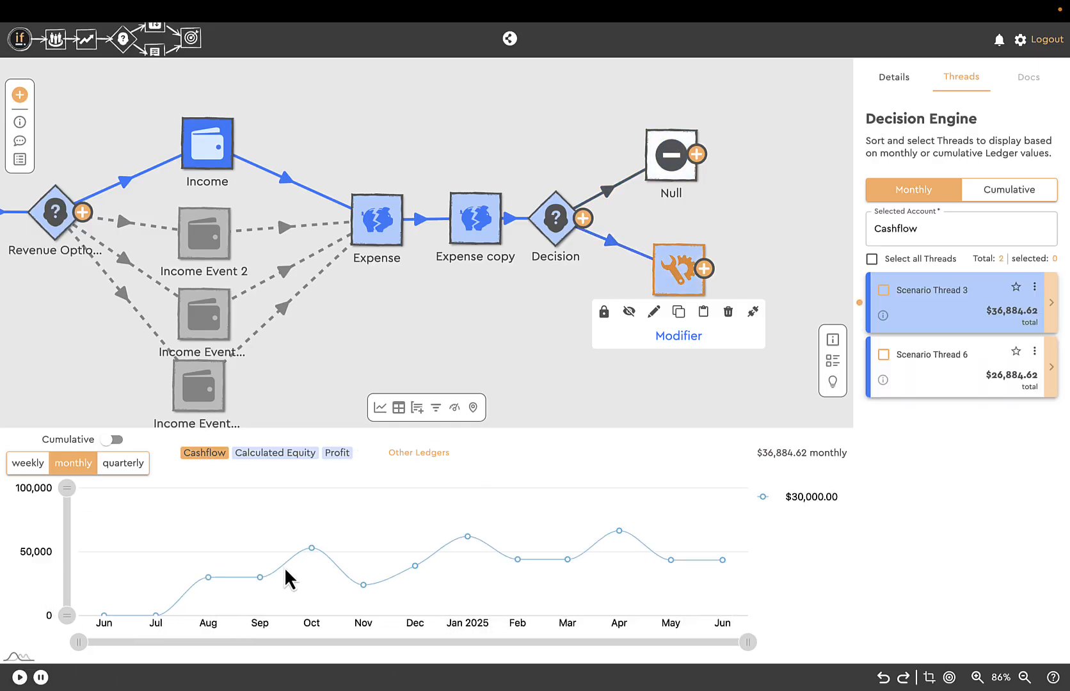
Step: Select all threads, add the Vancouver Revenue ledger from Income and Main Income to the graph, and display it
left_click(872, 258)
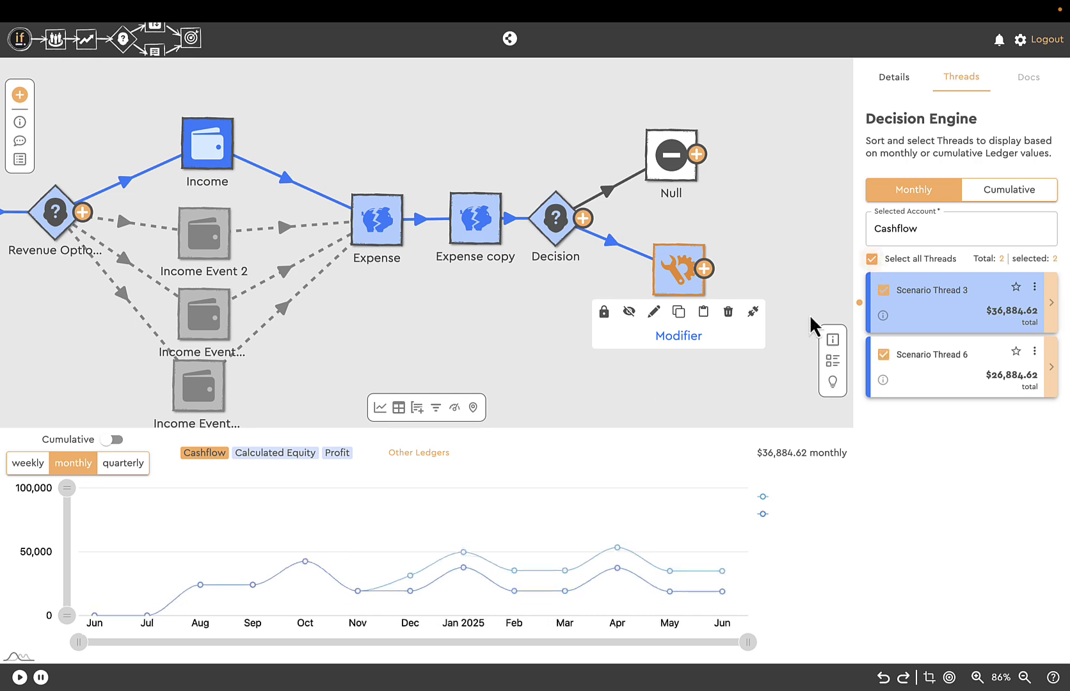
left_click(422, 456)
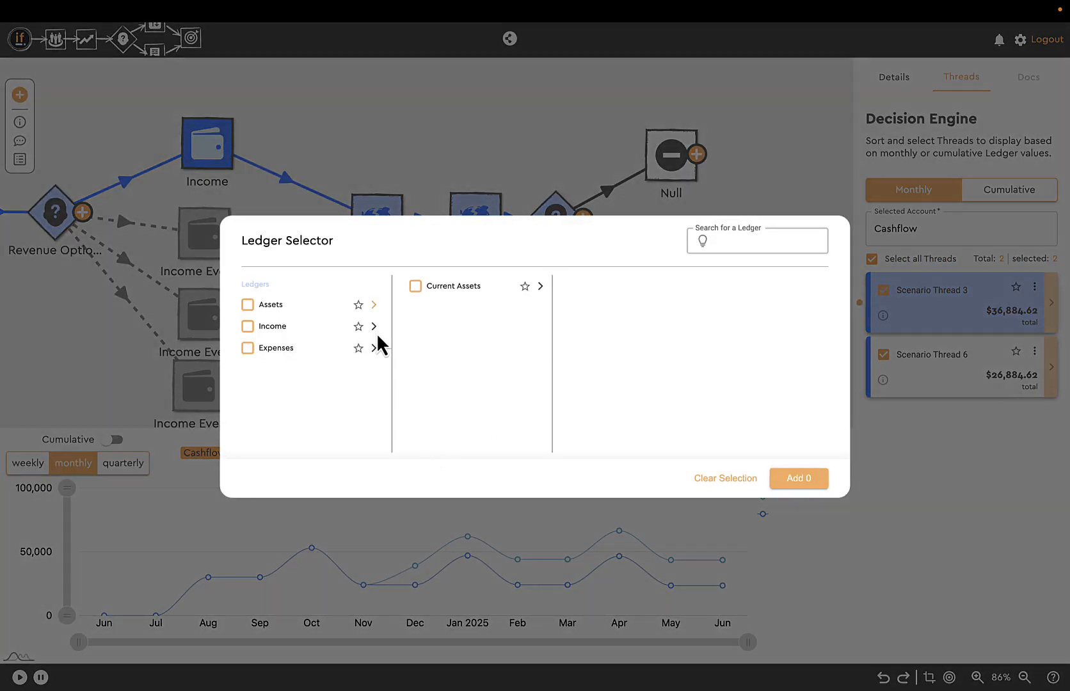
left_click(374, 327)
left_click(540, 287)
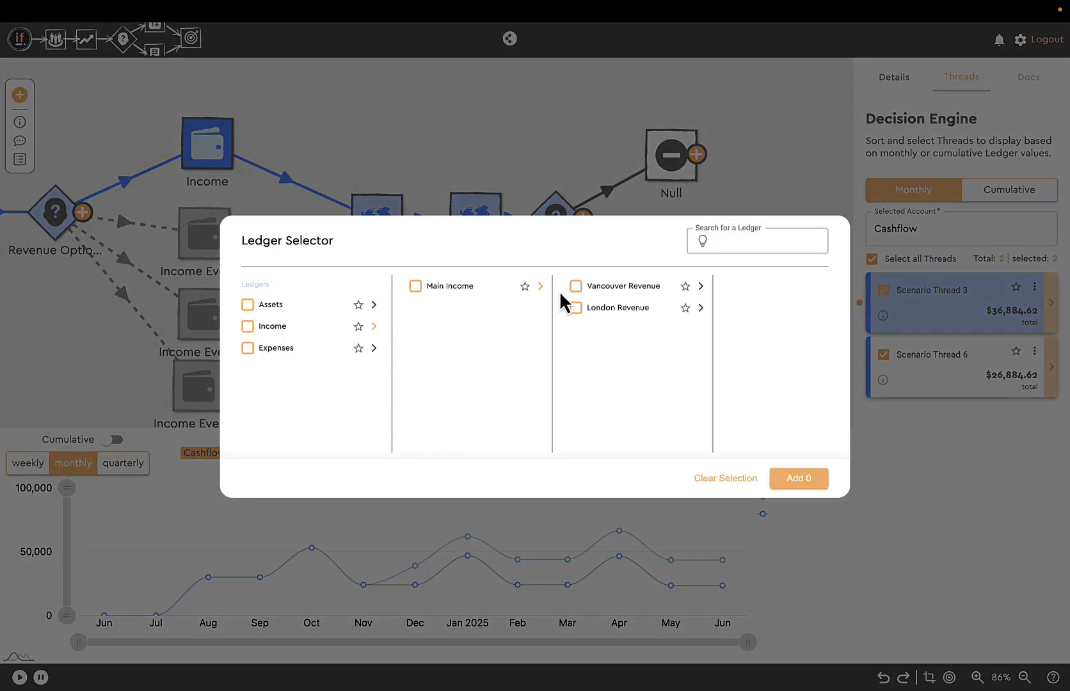
left_click(576, 288)
left_click(781, 479)
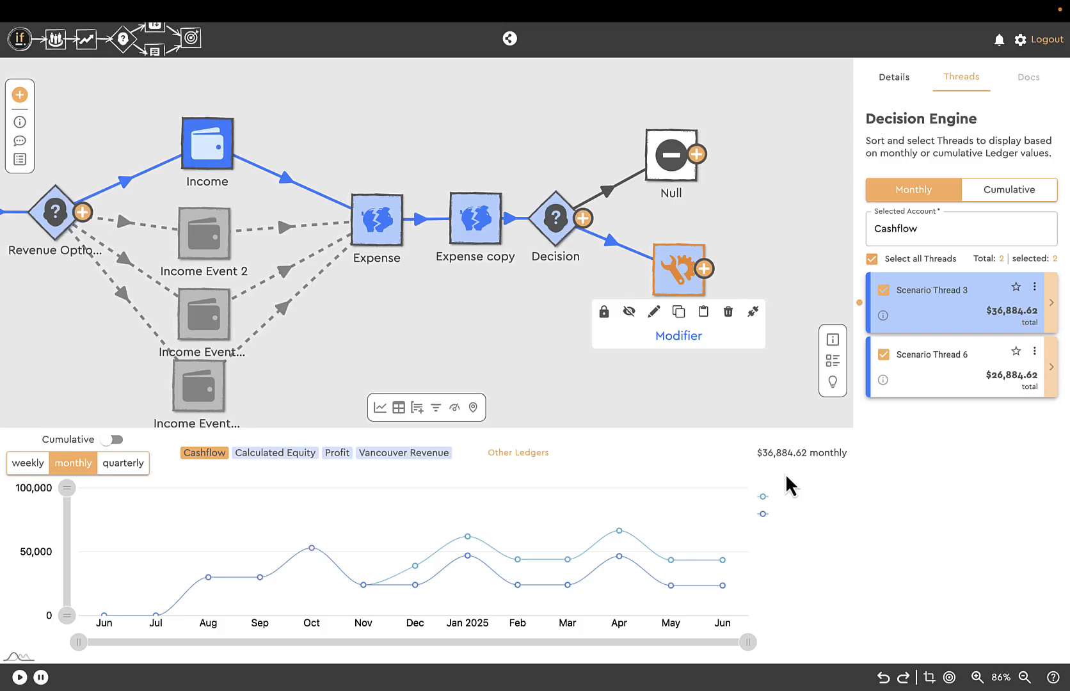
left_click(409, 455)
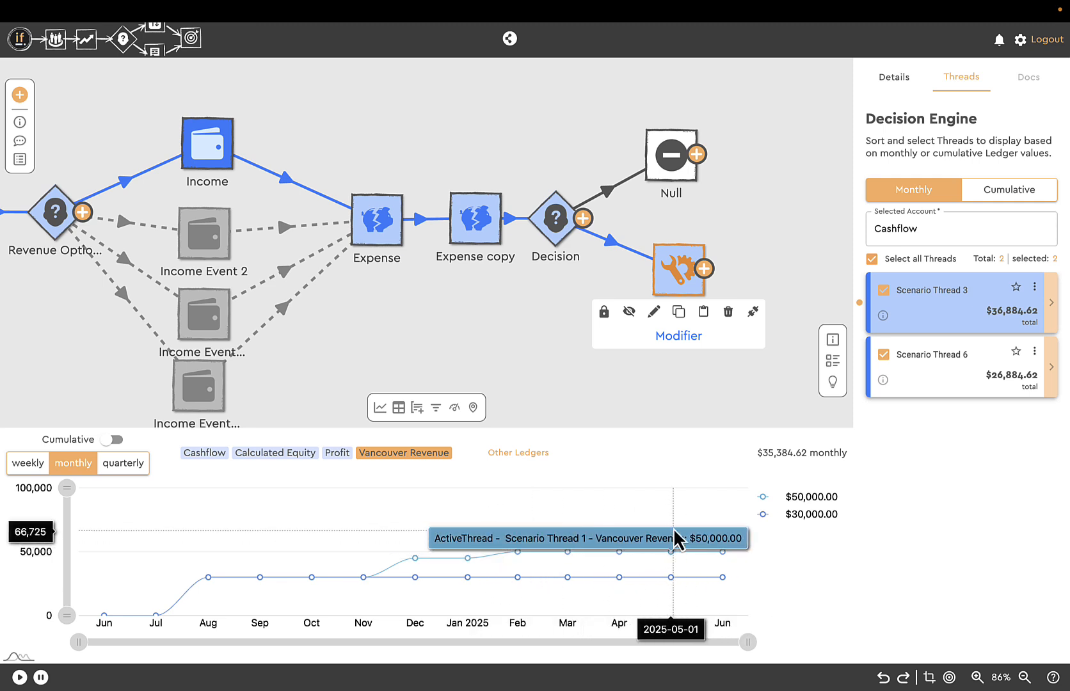
Step: Open the event selector from the Null event and examine the available event categories down to Utility Events
scroll(593, 268, "right", 1)
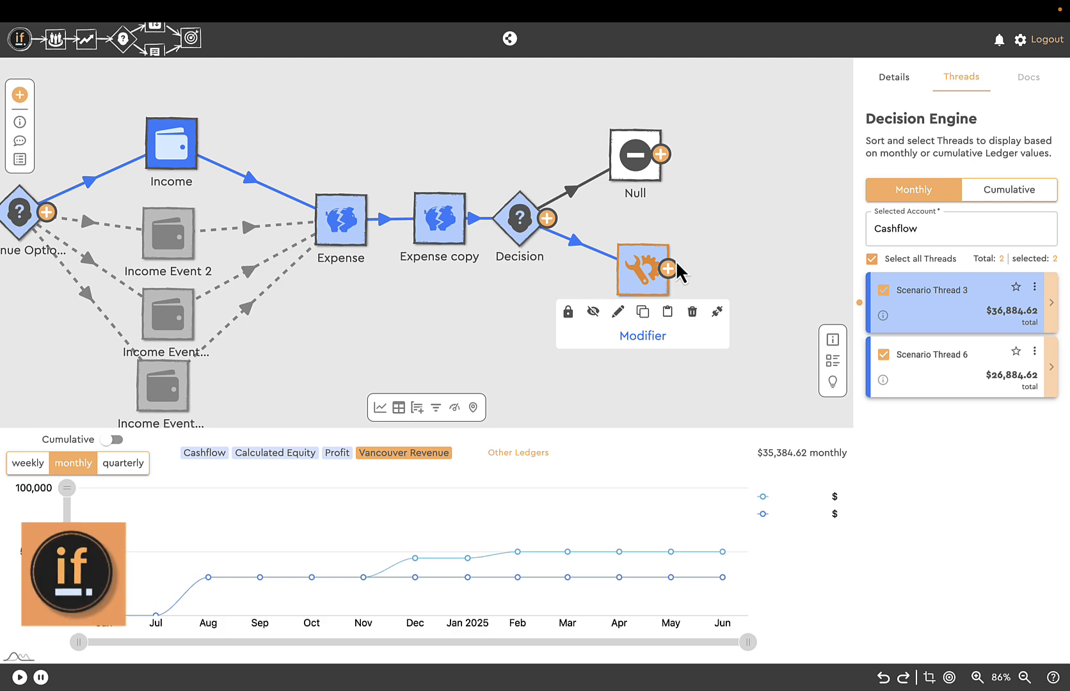
scroll(702, 245, "right", 3)
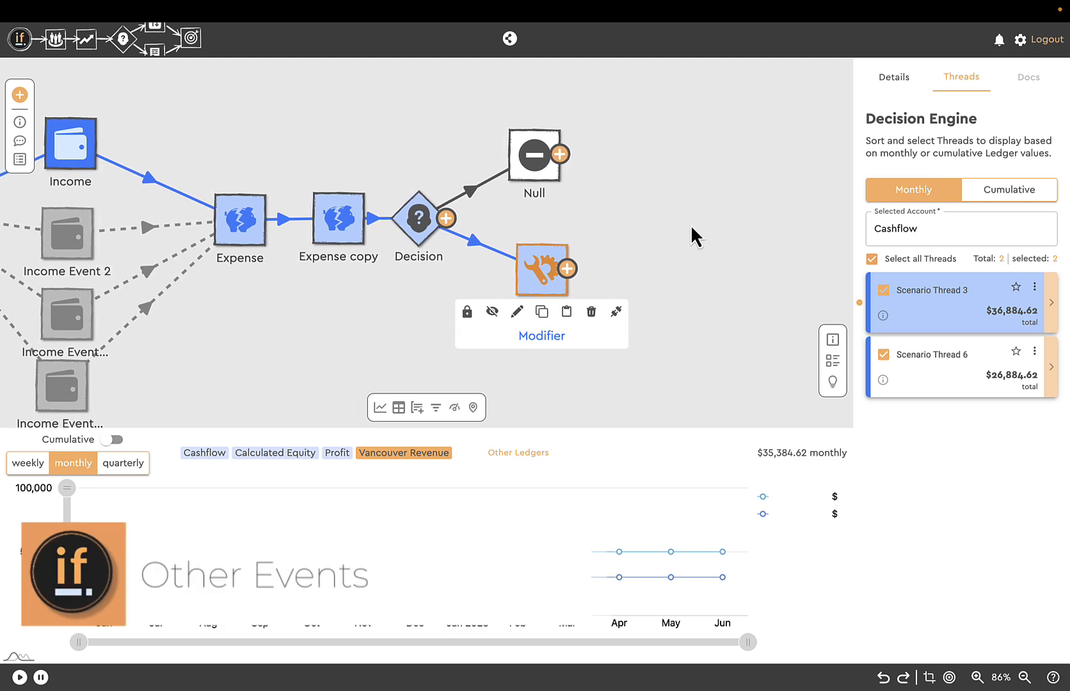
left_click(560, 154)
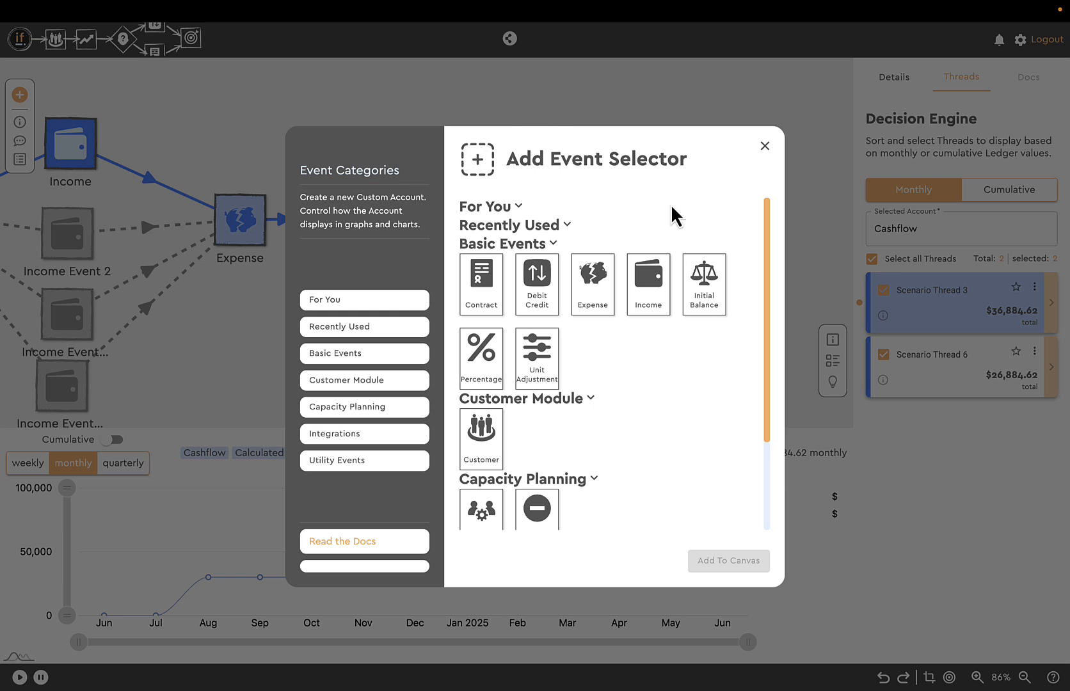
scroll(651, 383, "down", 2)
scroll(651, 378, "up", 2)
scroll(622, 306, "down", 3)
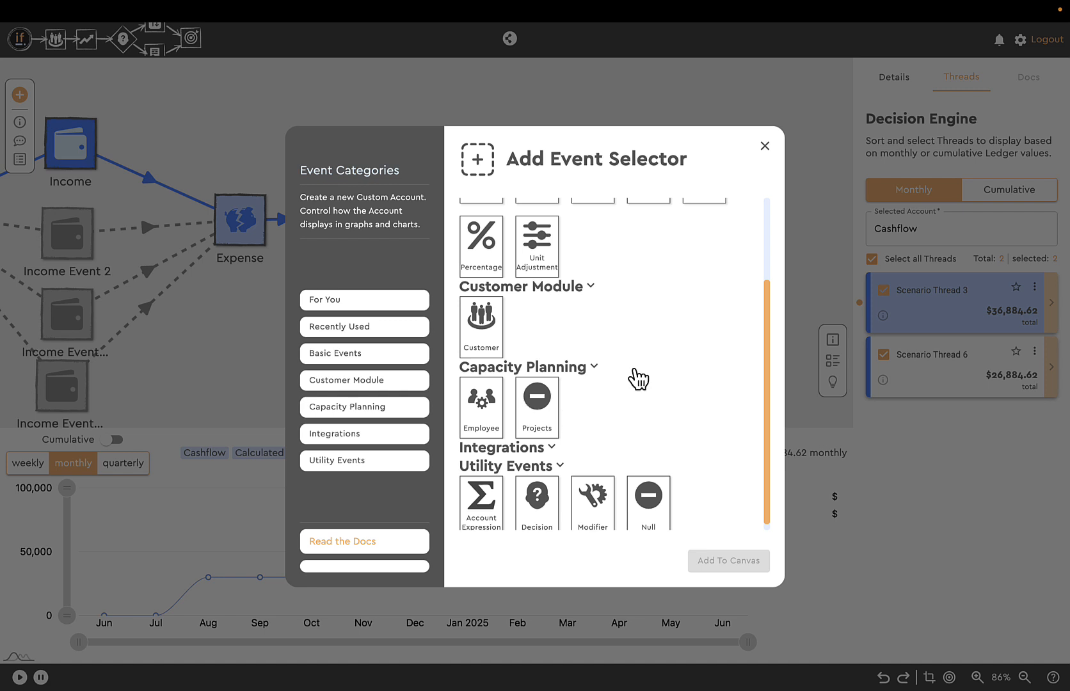
scroll(643, 410, "down", 1)
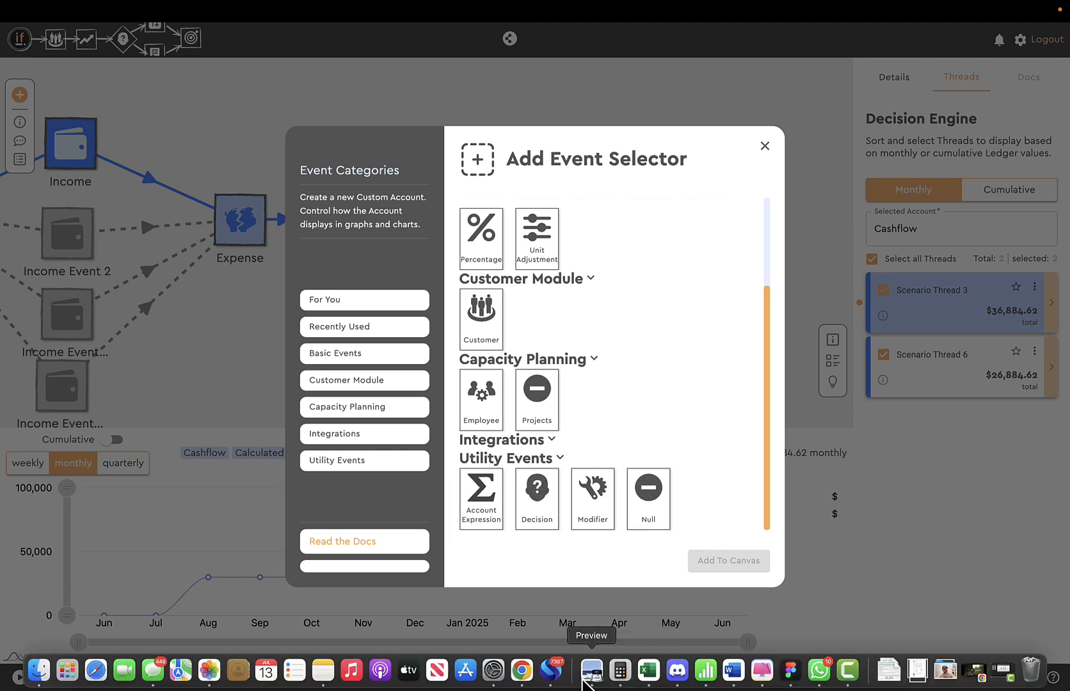
Step: Switch to the whatifi.io Scenario Canvas in Chrome and examine the events offered under Basic Events and SMB Basic Module
left_click(521, 670)
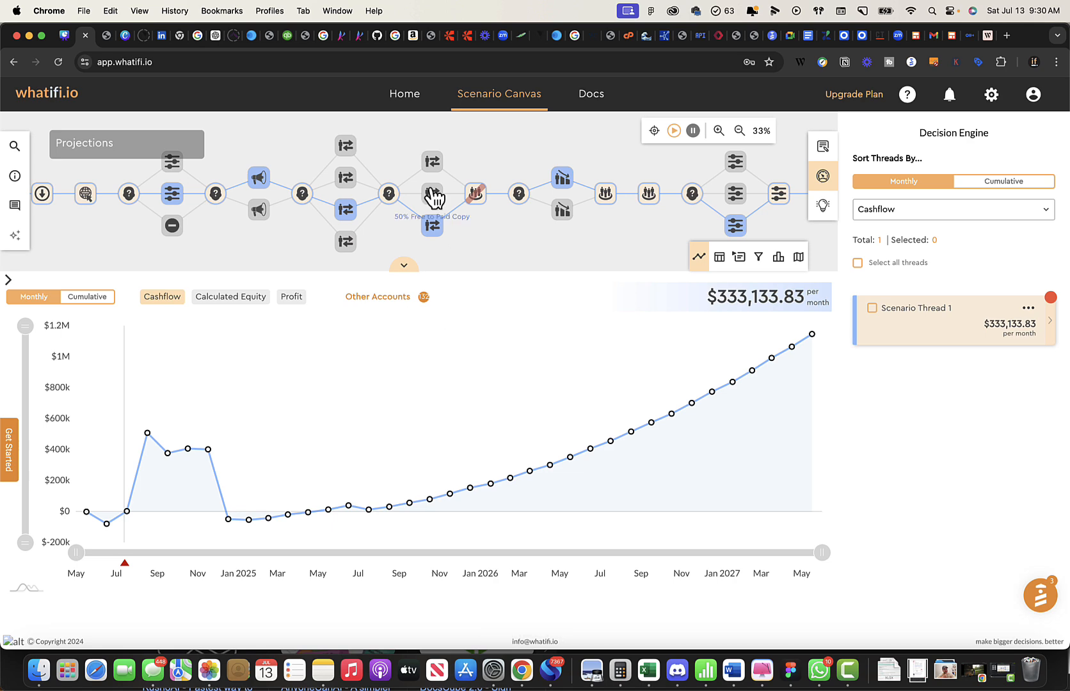
left_click(498, 221)
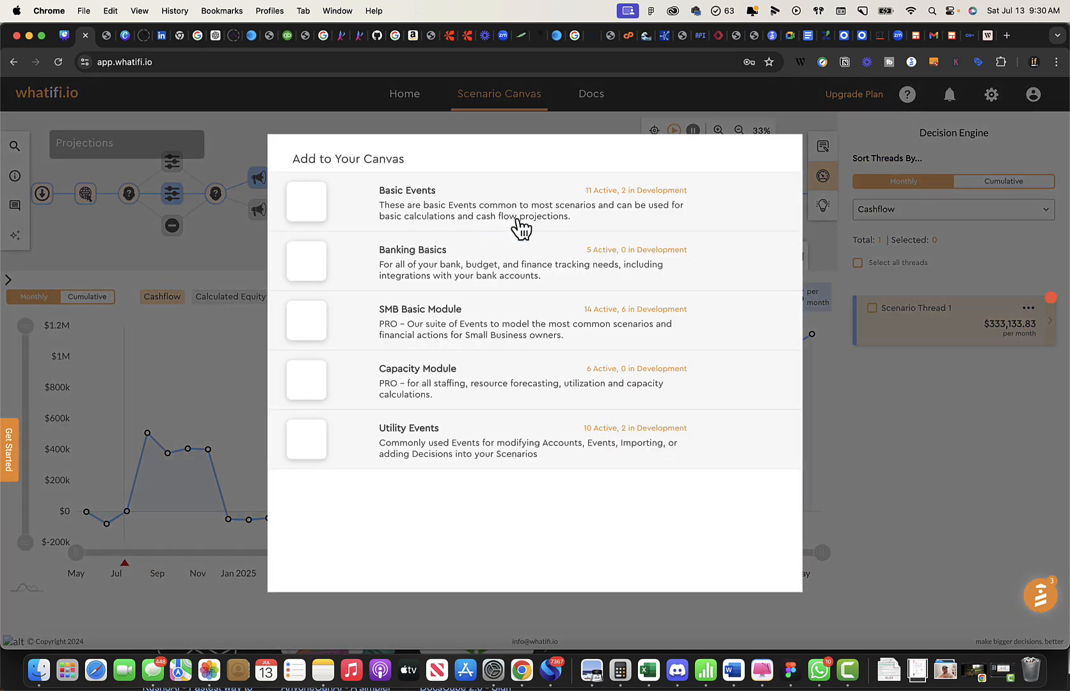
left_click(459, 208)
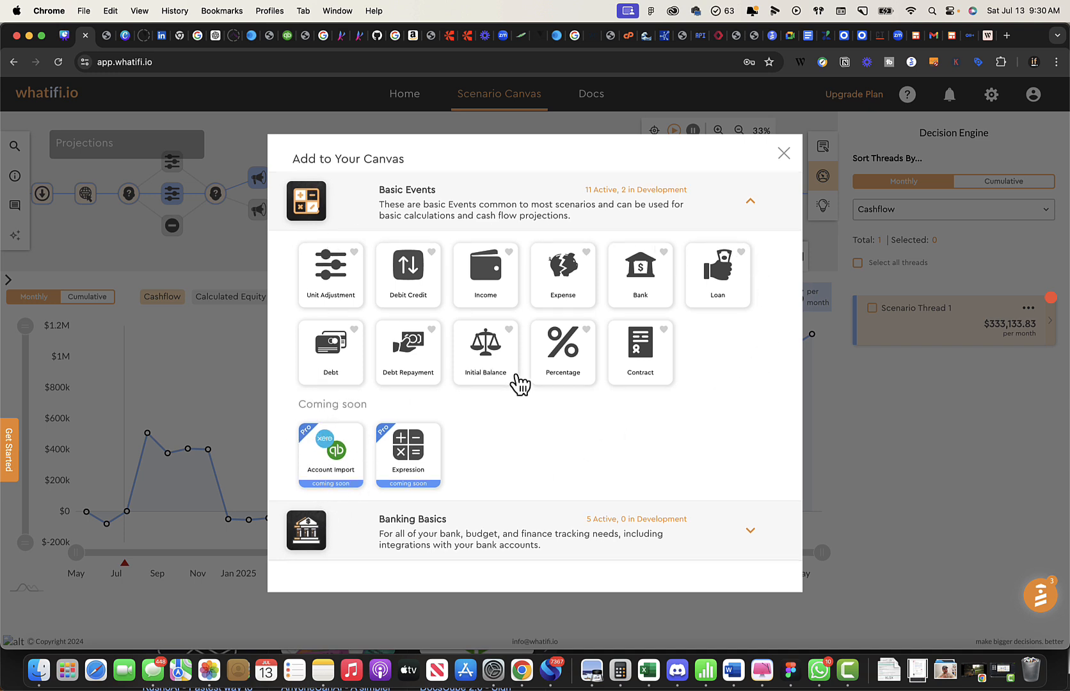
scroll(517, 379, "down", 3)
left_click(750, 416)
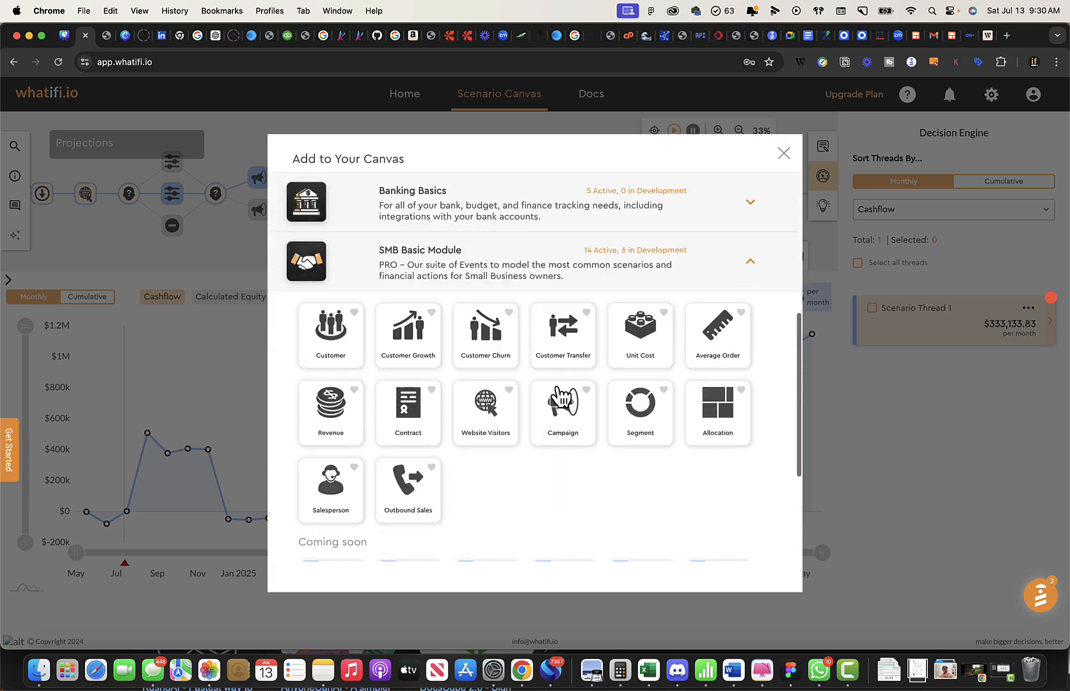
scroll(559, 397, "down", 3)
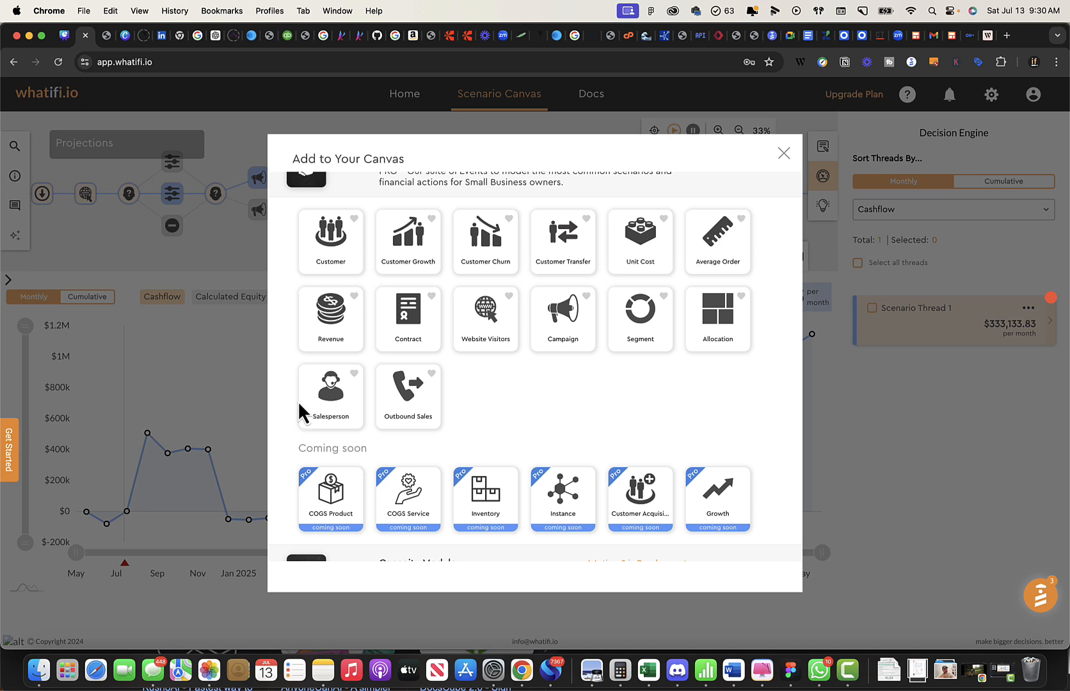
scroll(408, 407, "down", 3)
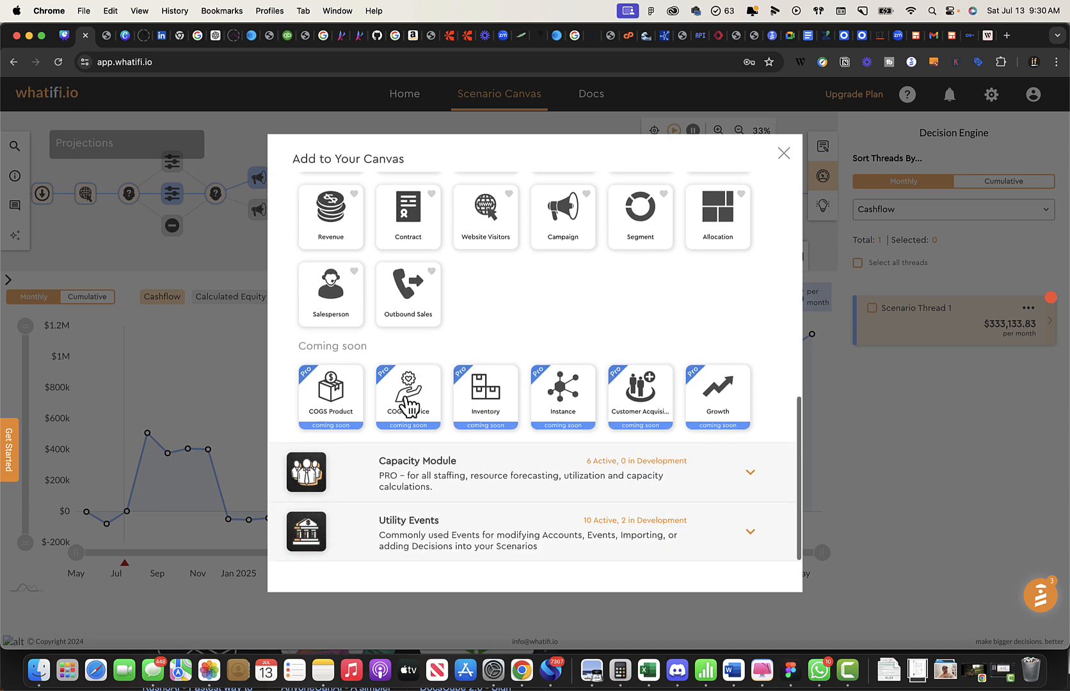
Step: Examine the events offered in the Capacity Module and Utility Events categories
left_click(509, 487)
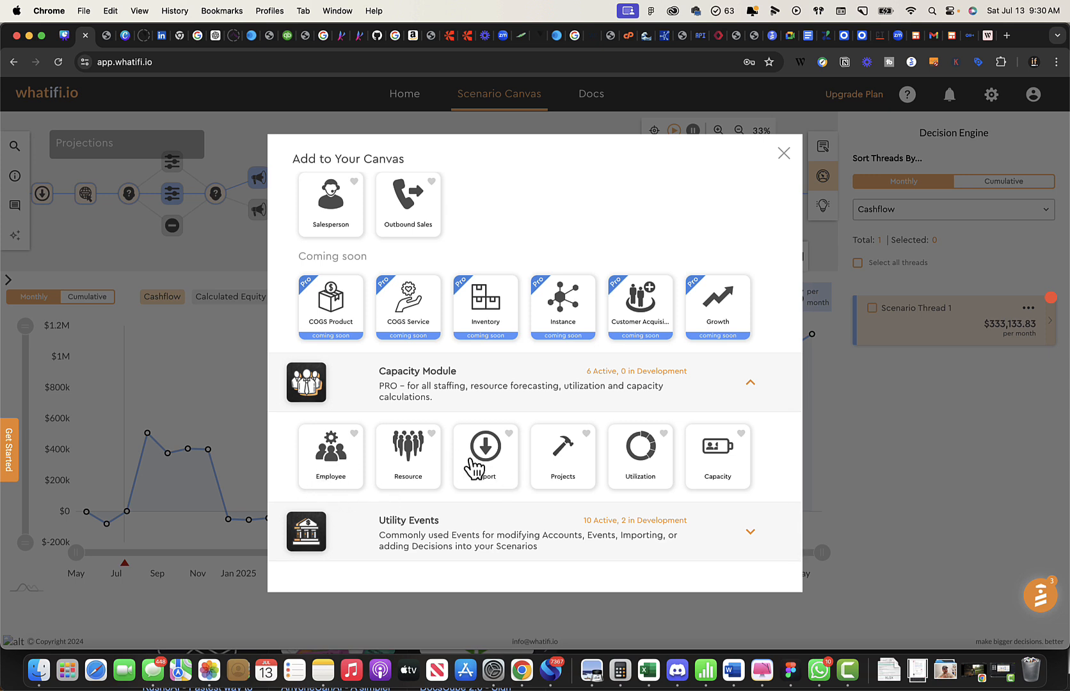
left_click(749, 533)
scroll(584, 480, "down", 2)
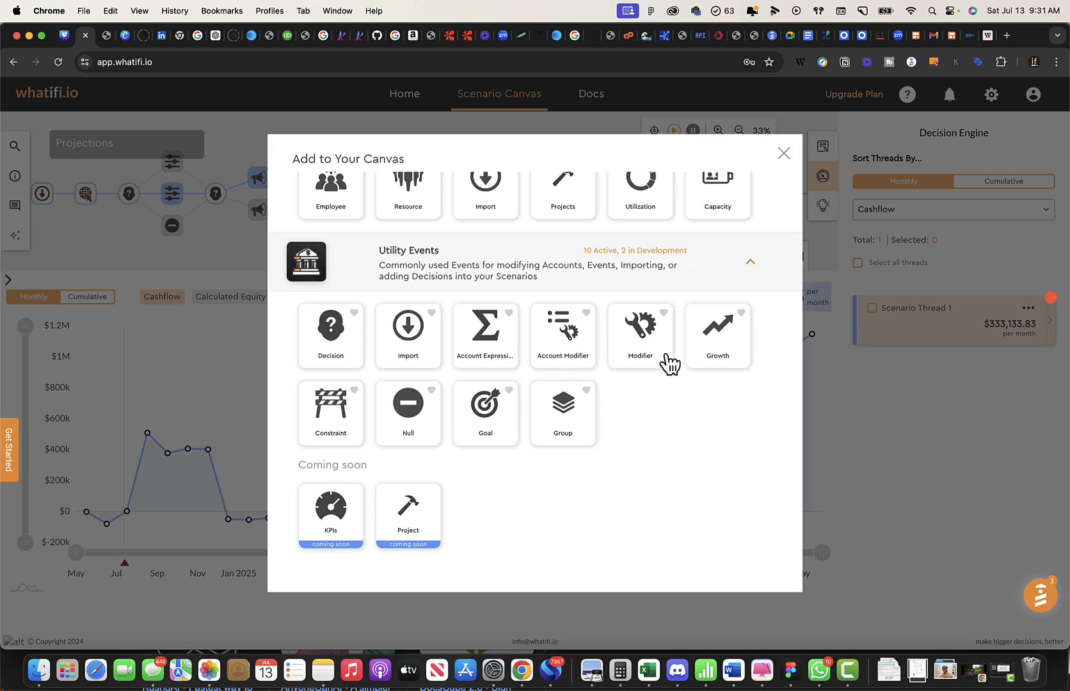
Step: Switch back to the full-screen scenario and start an Account Expression event following the Null event
left_click(524, 676)
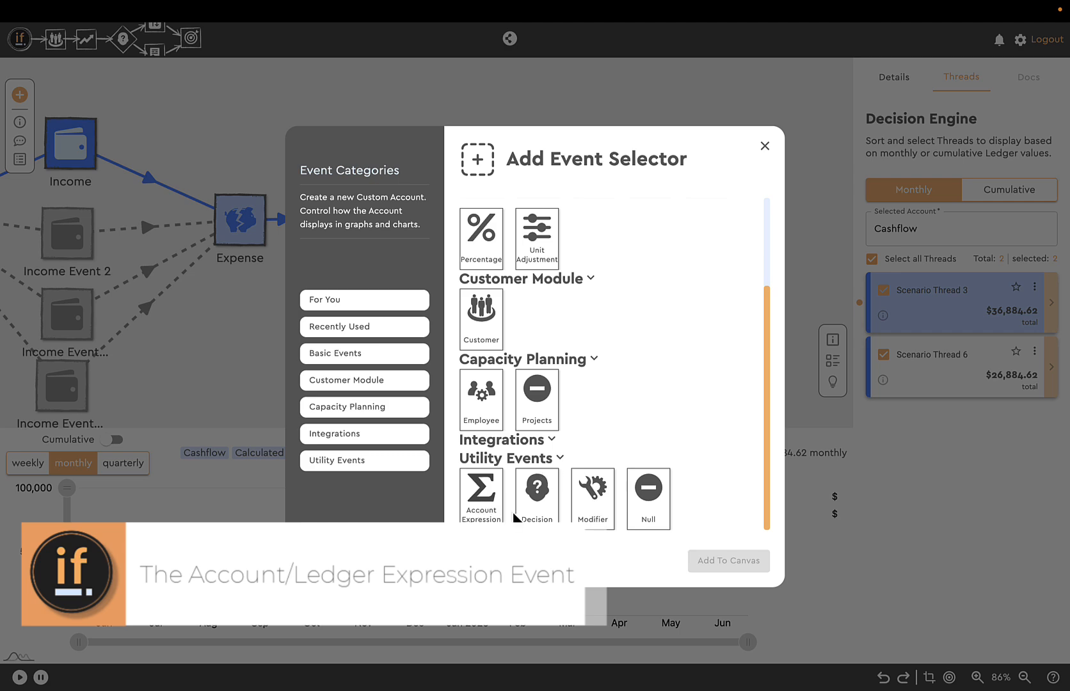
left_click(487, 505)
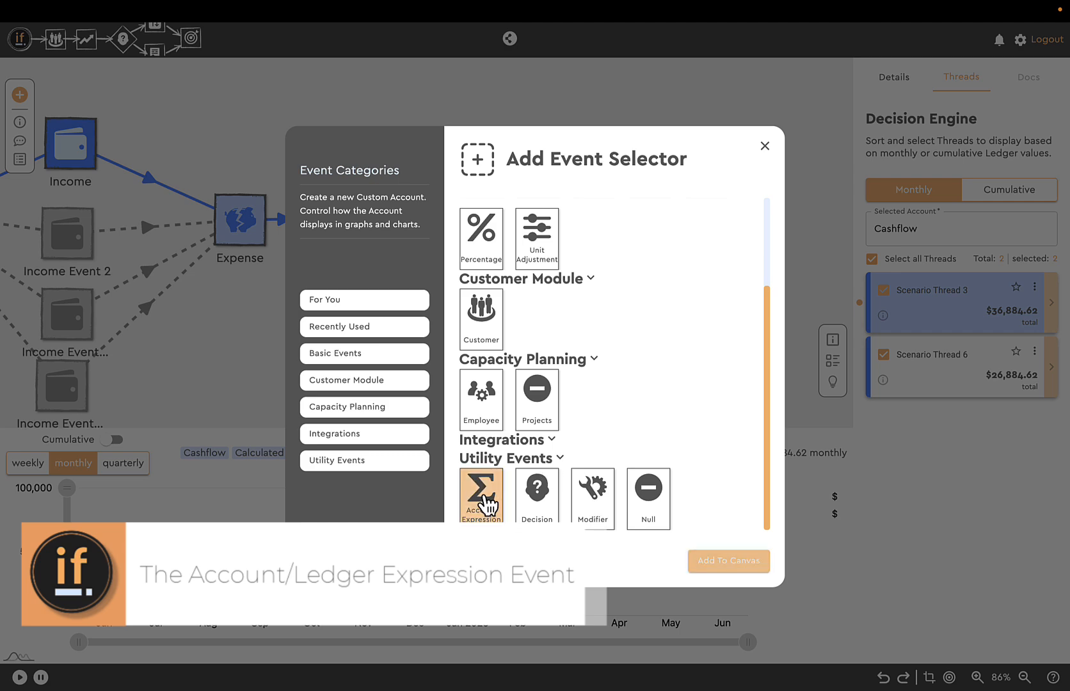
left_click(742, 563)
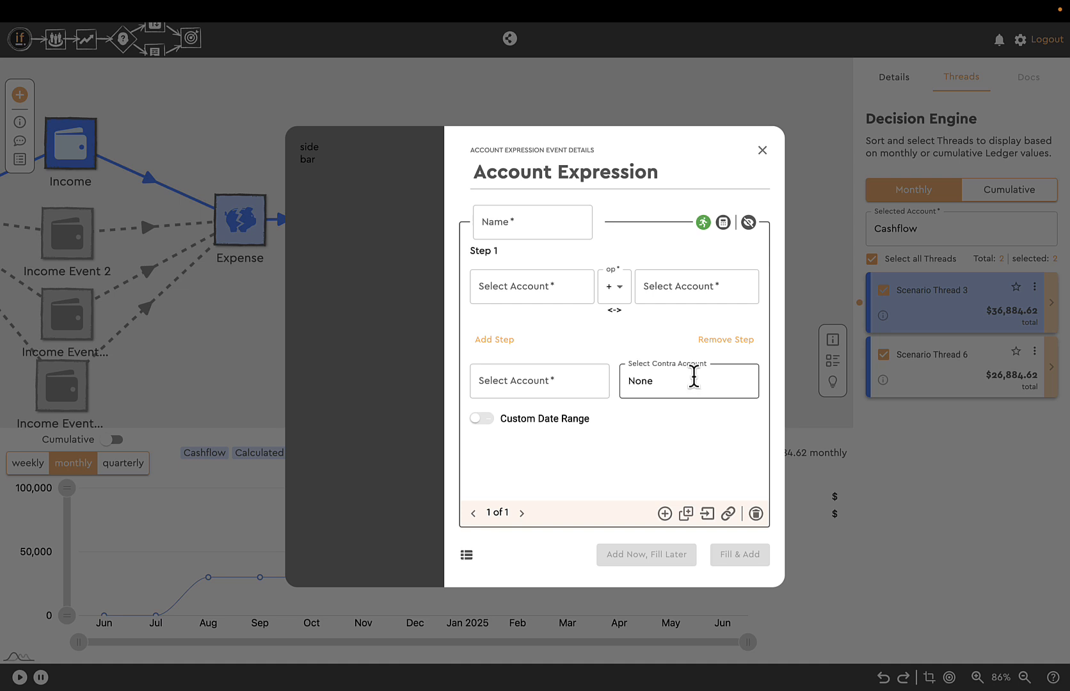
Step: Name the event Custom KPI and choose Vancouver Revenue under Main Income as the first account of Step 1
left_click(530, 229)
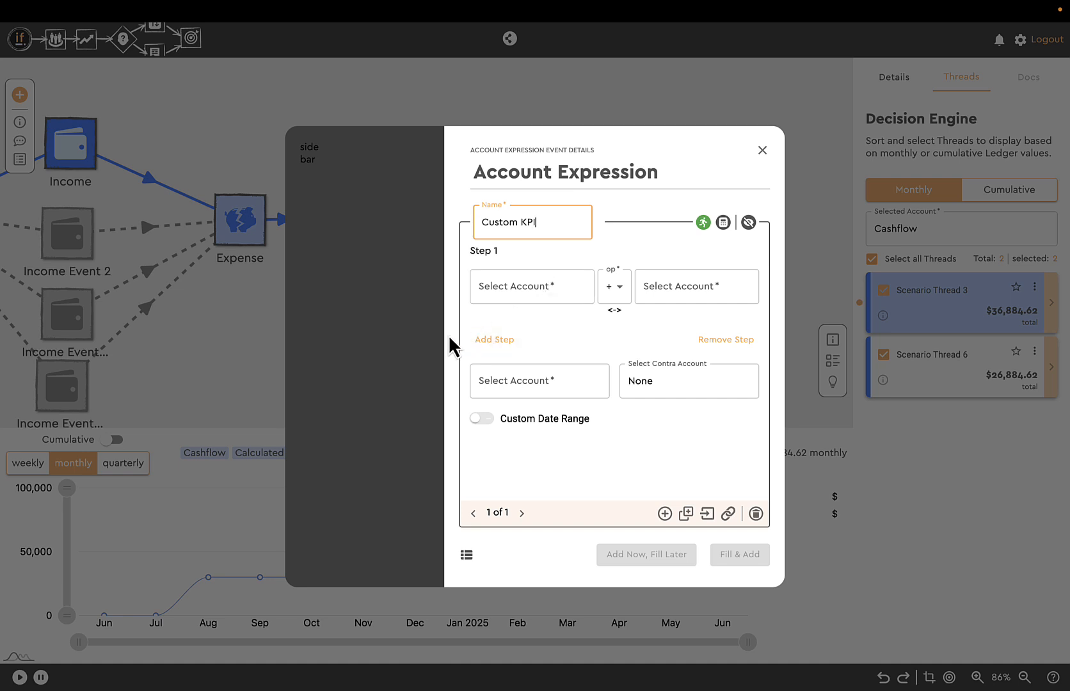
left_click(581, 293)
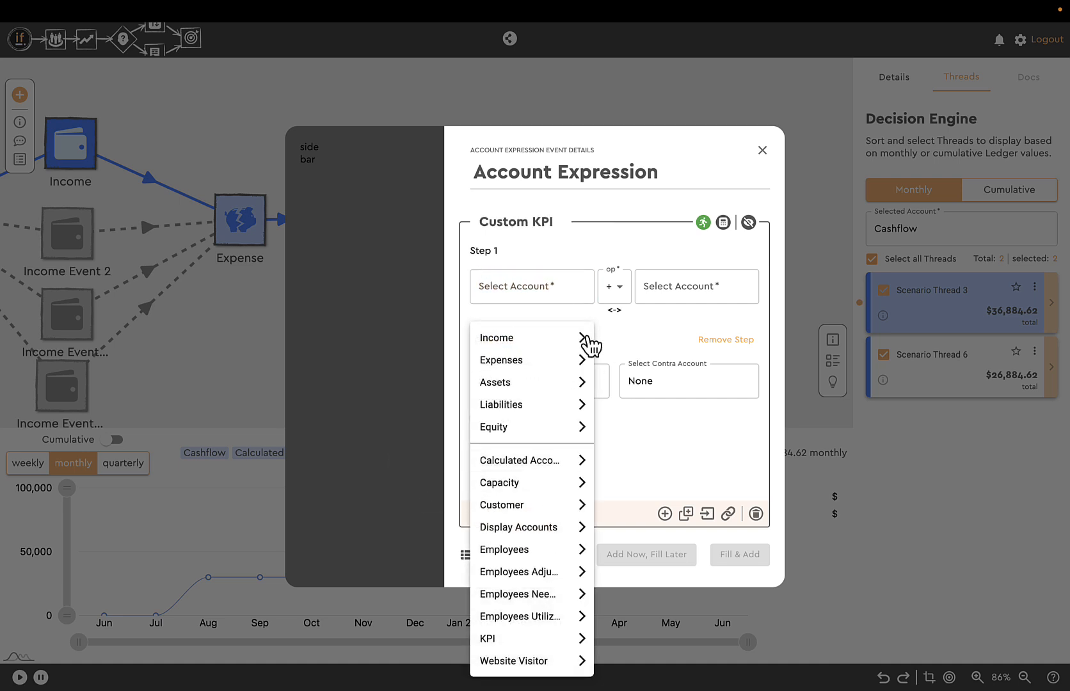
left_click(583, 339)
left_click(707, 367)
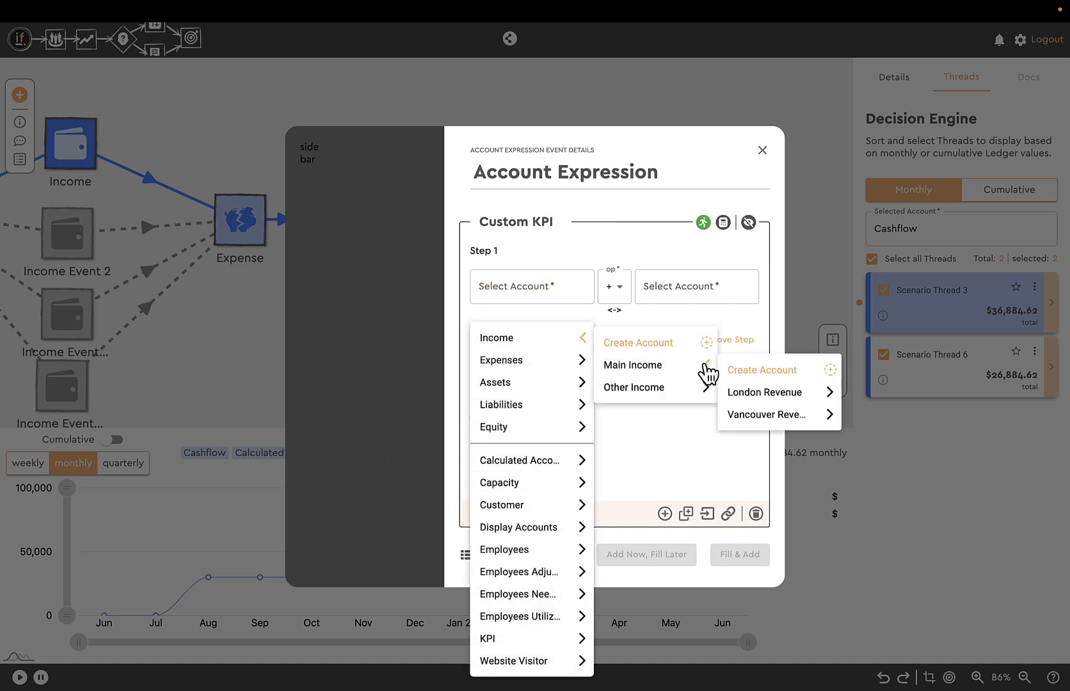
left_click(756, 416)
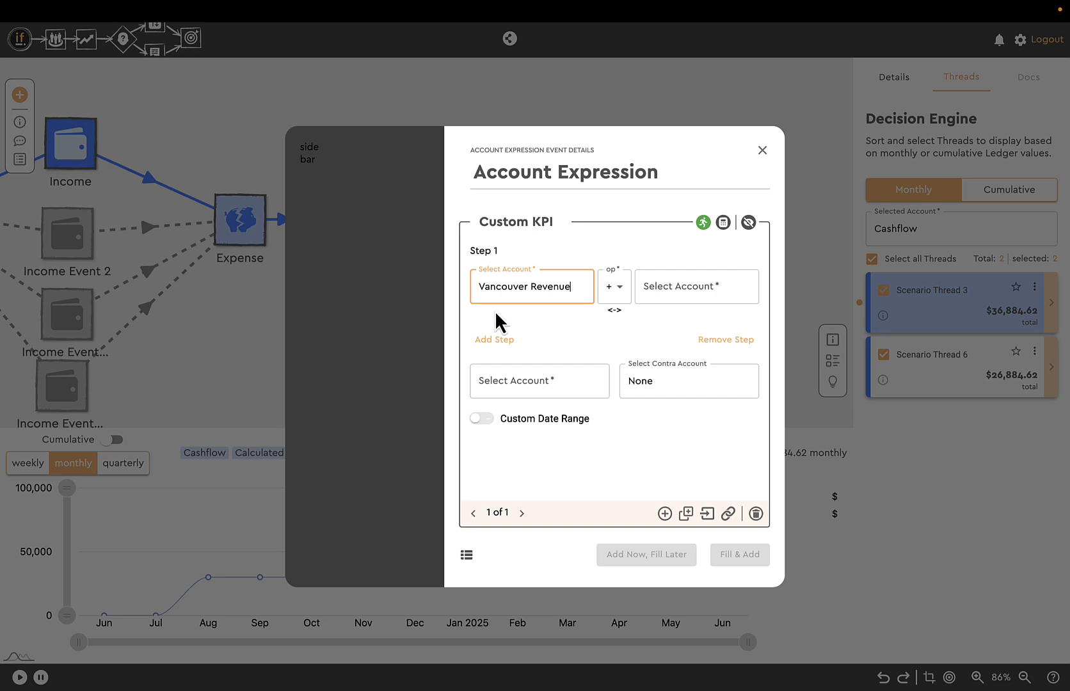
Step: Complete Step 1 with the division operator (/) and Main Income as the second account
left_click(620, 290)
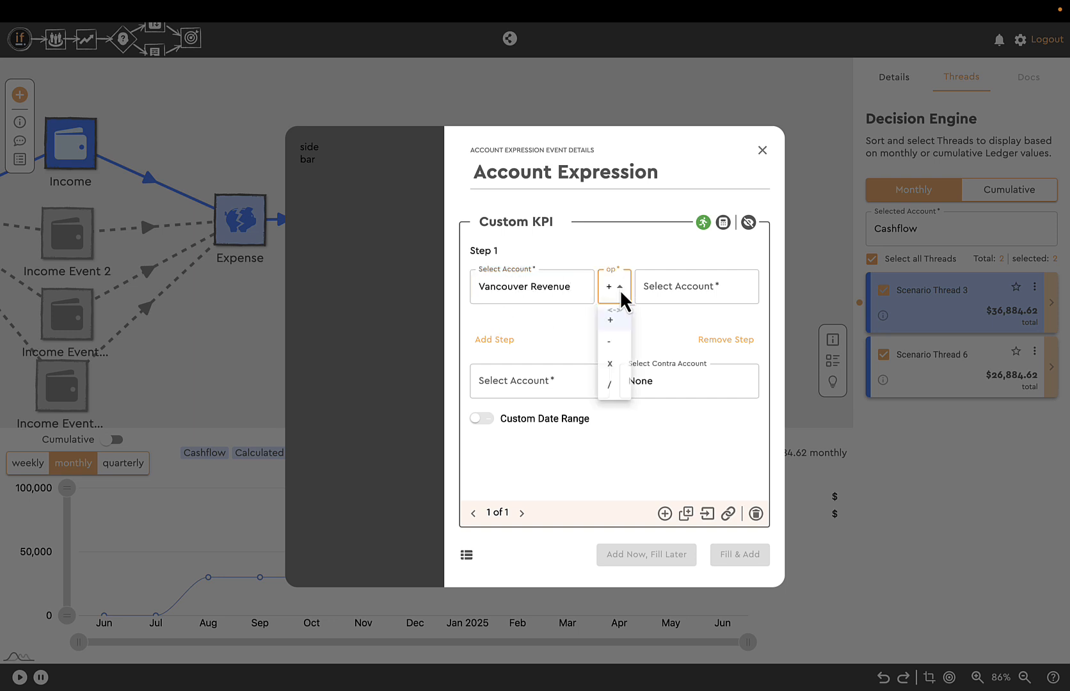
left_click(613, 392)
left_click(740, 291)
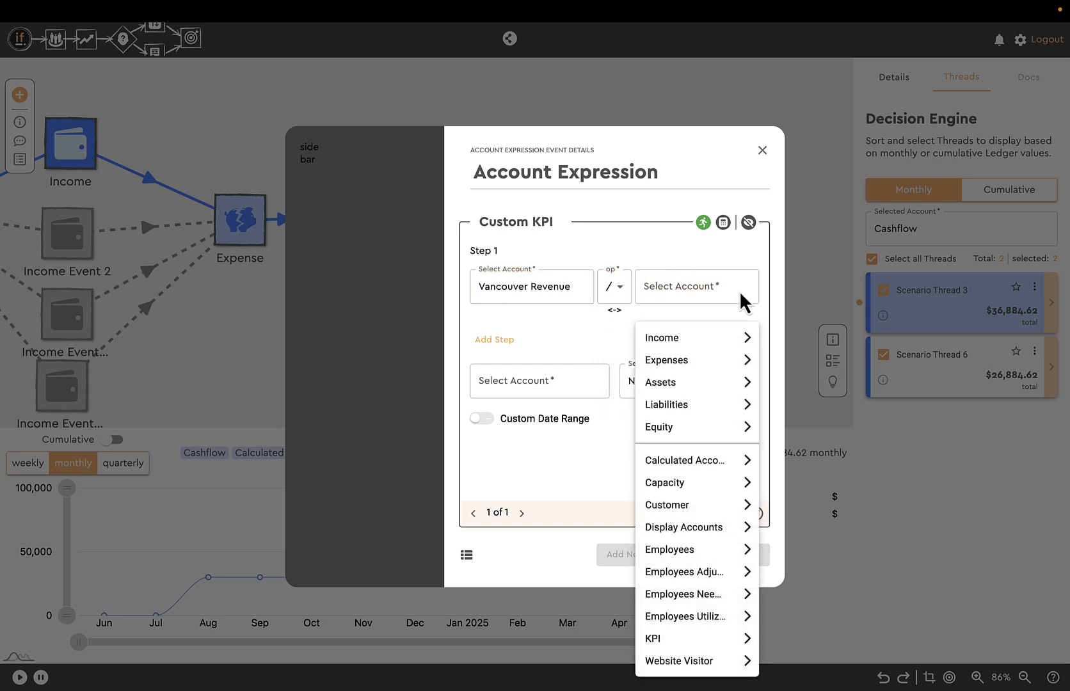
left_click(749, 338)
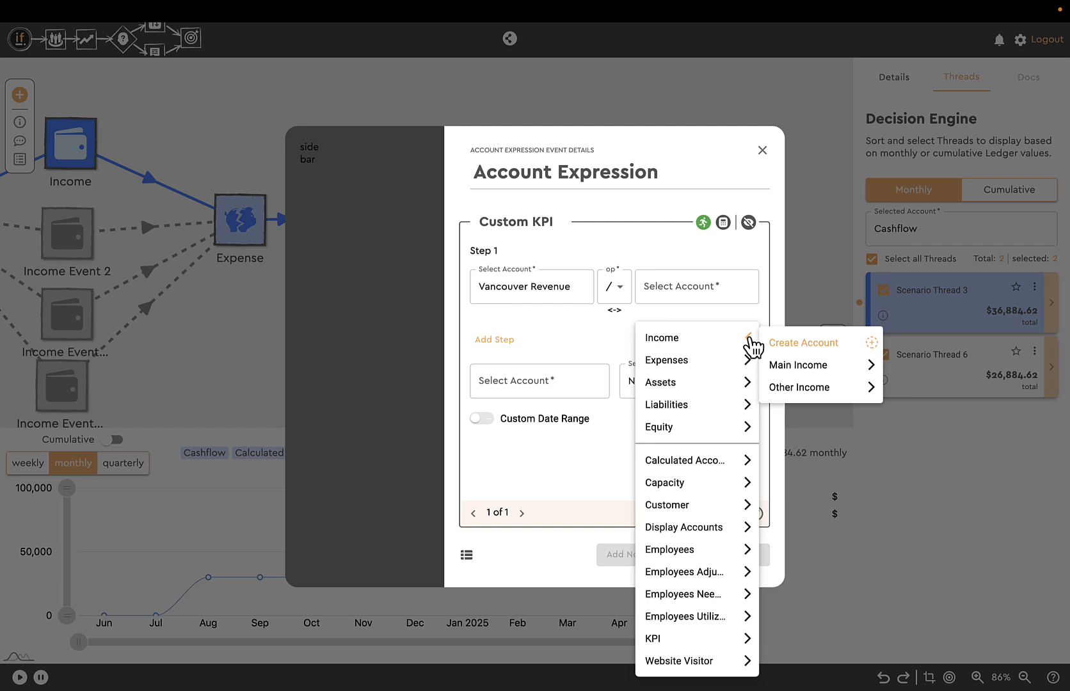
left_click(869, 366)
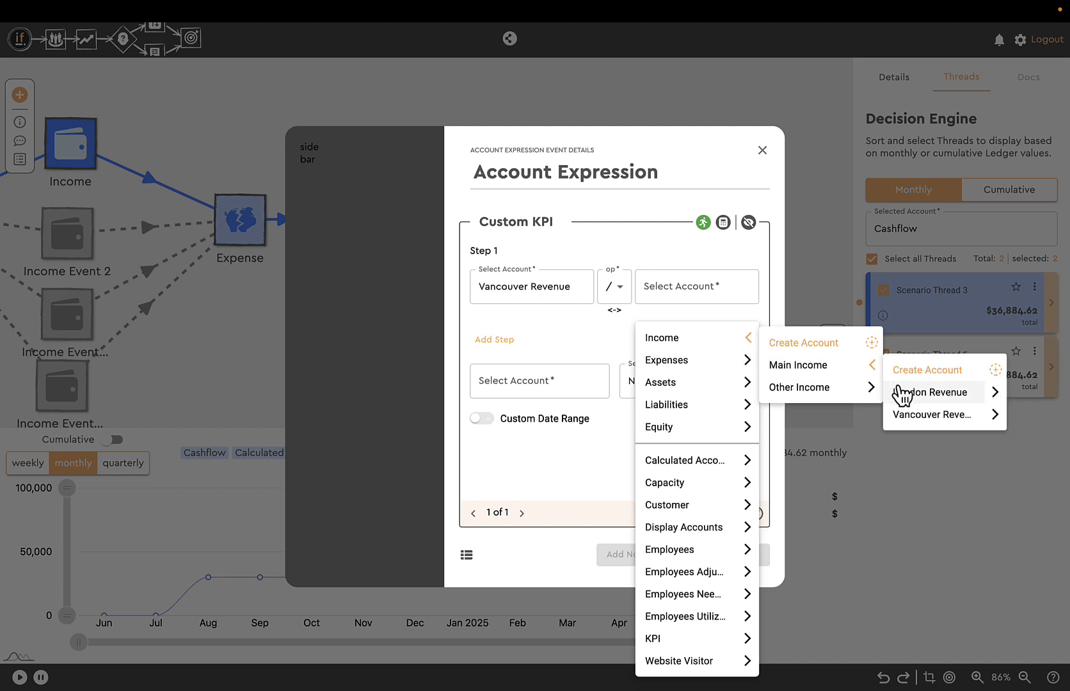
left_click(807, 366)
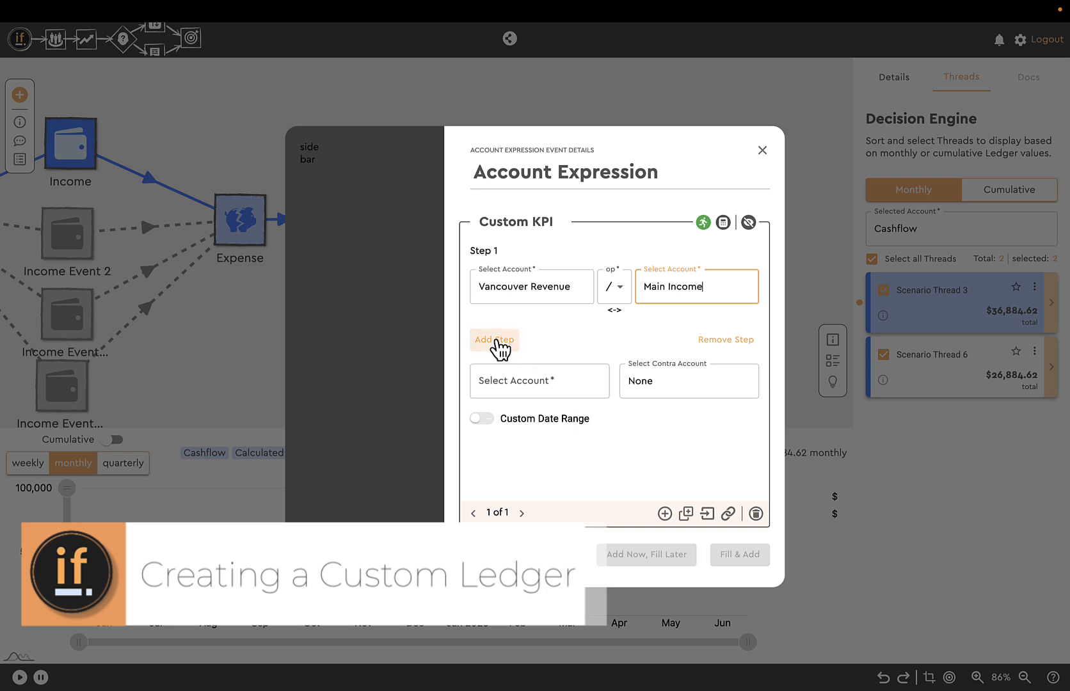
Step: Start a new custom ledger under KPI for the expression's result account and name it Vancouver Rev Percentage
left_click(527, 380)
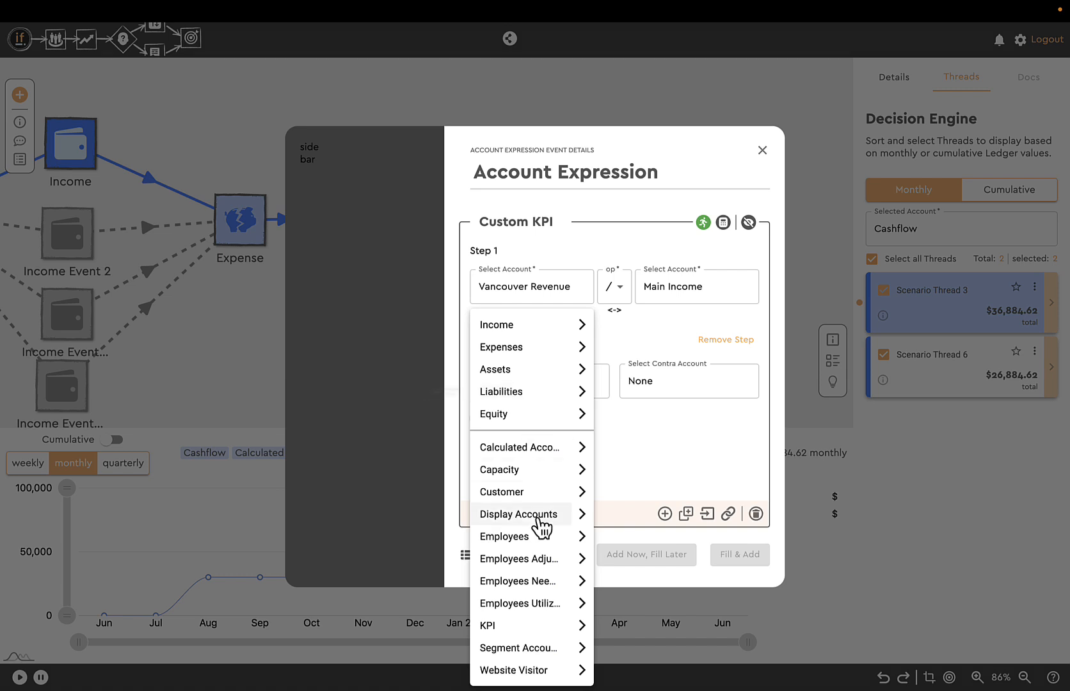
left_click(582, 628)
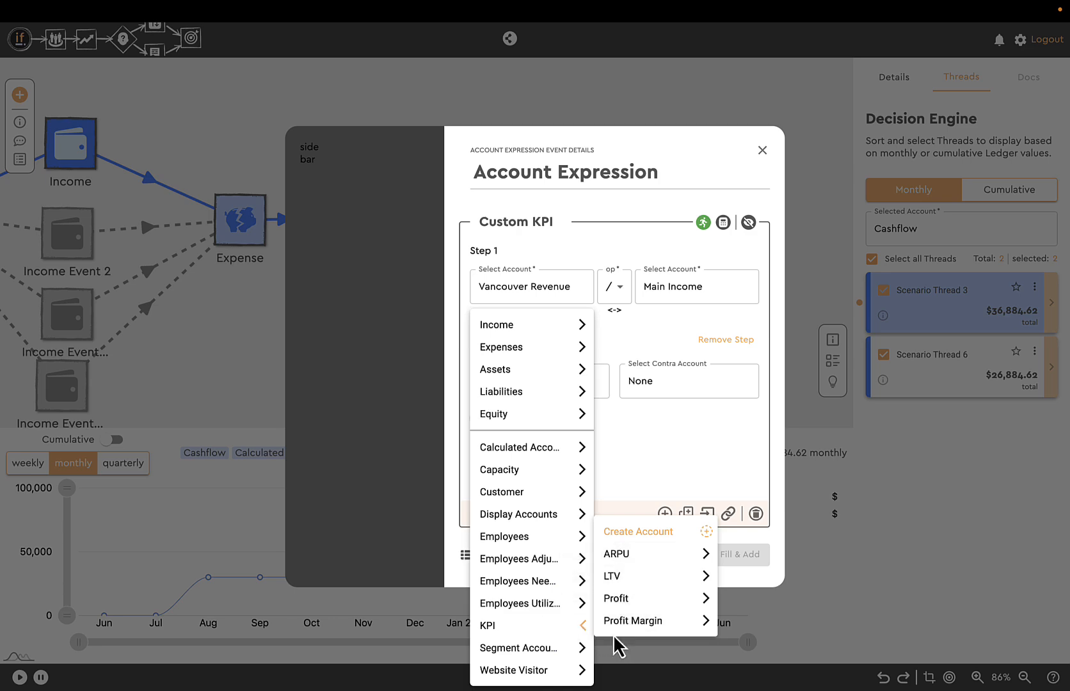
left_click(642, 534)
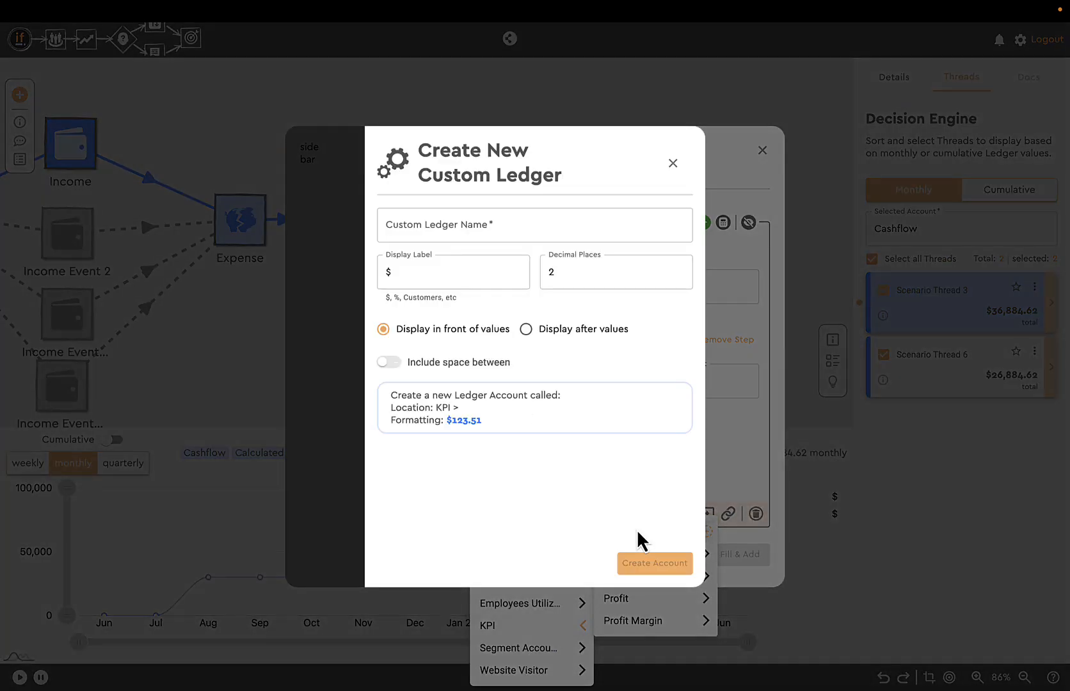
left_click(475, 225)
type("Vancouver")
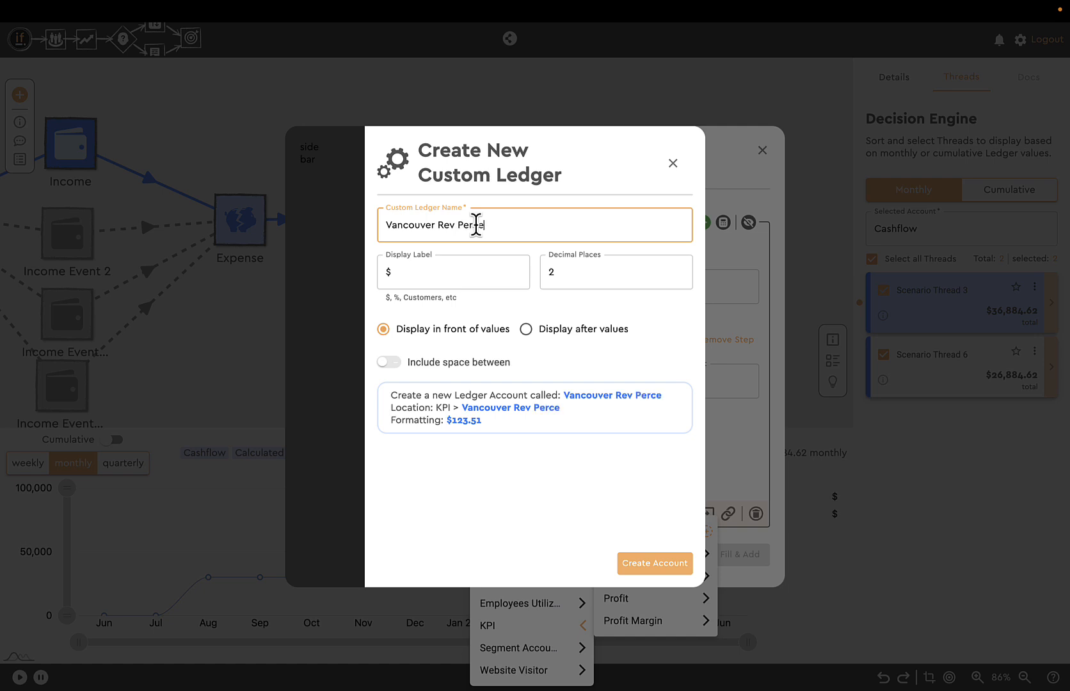
type("Rev Percentage")
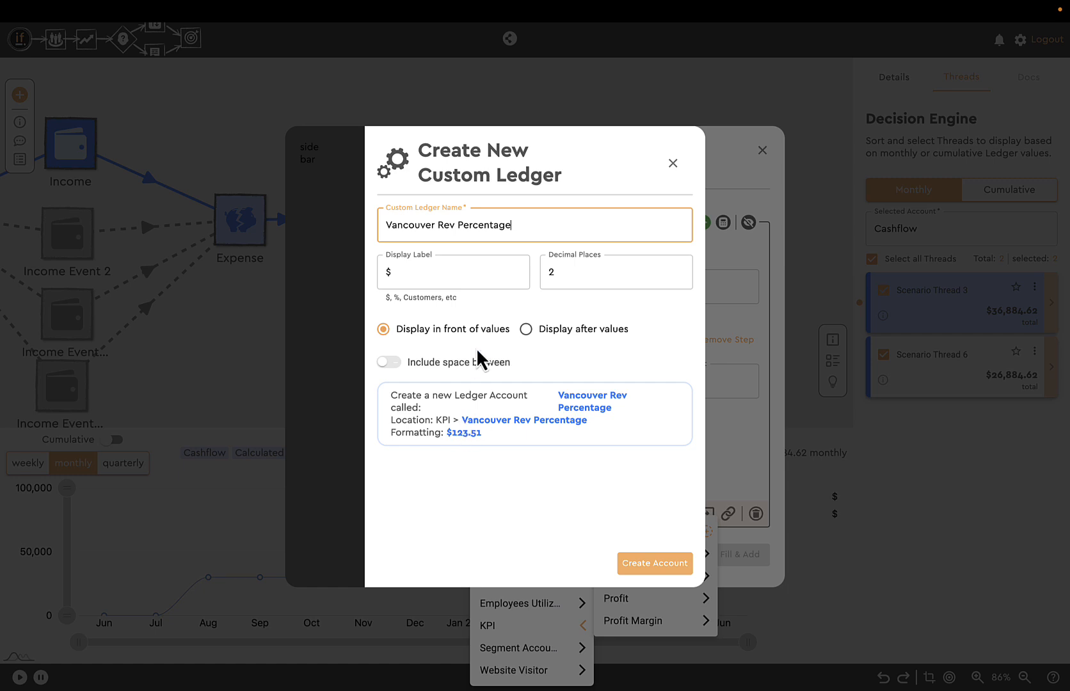
Step: Format the ledger with the % label after values and a space between, and create the account
left_click(411, 275)
key("BackSpace")
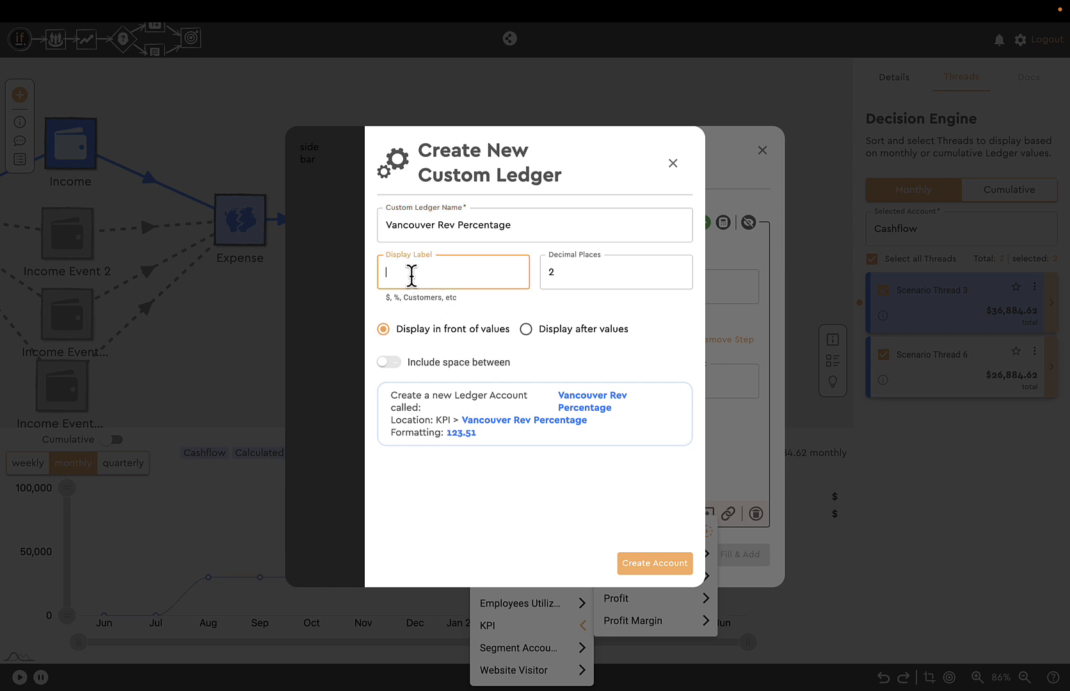
type("%")
left_click(526, 329)
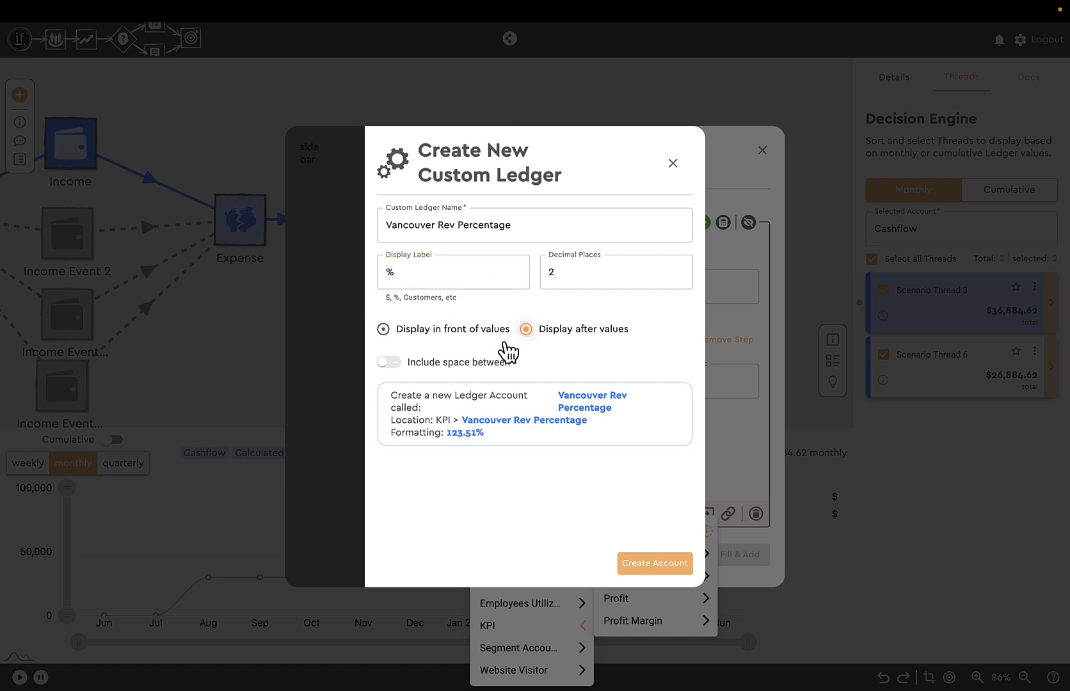
left_click(388, 365)
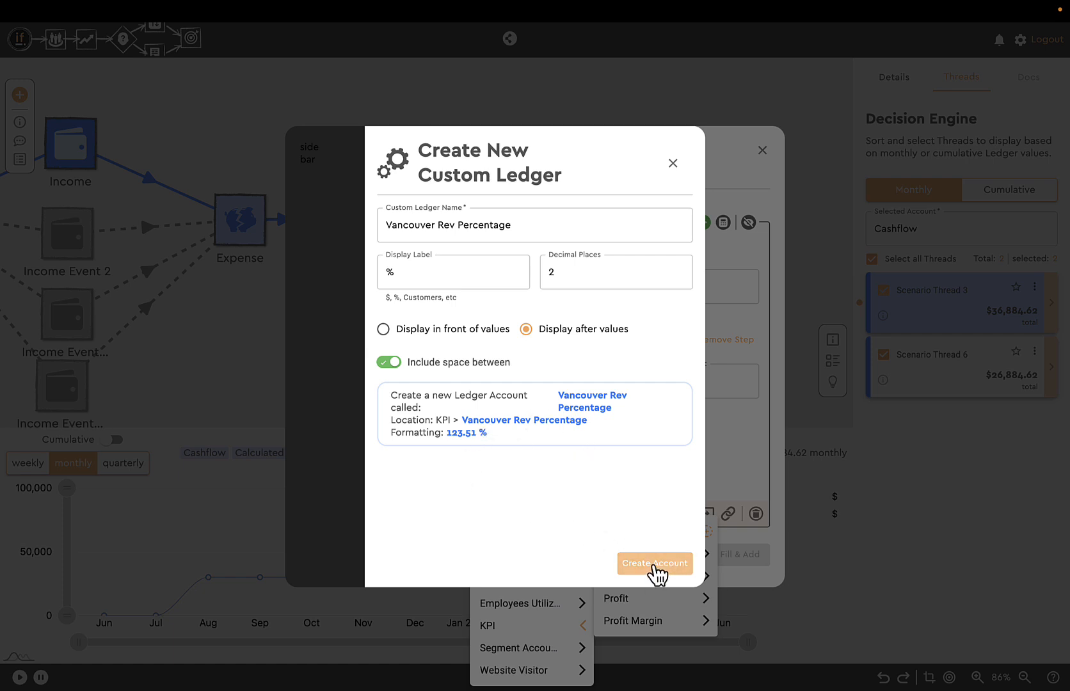
left_click(654, 564)
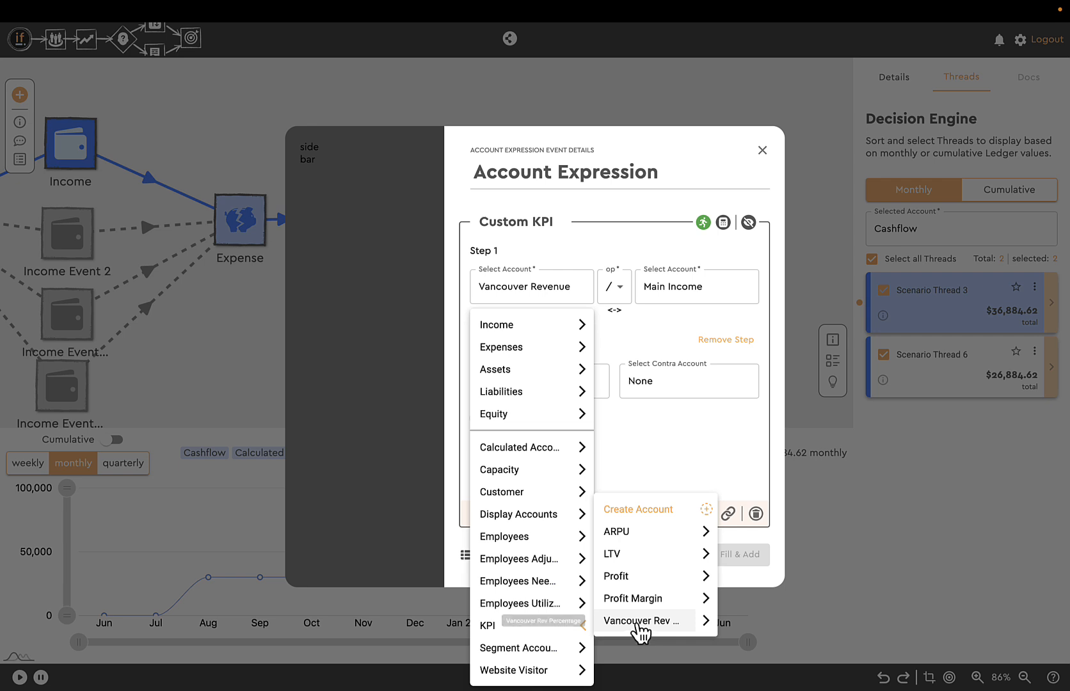
Step: Choose Vancouver Rev Percentage as the result account and add the Account Expression event to the canvas beyond the Null event
left_click(639, 624)
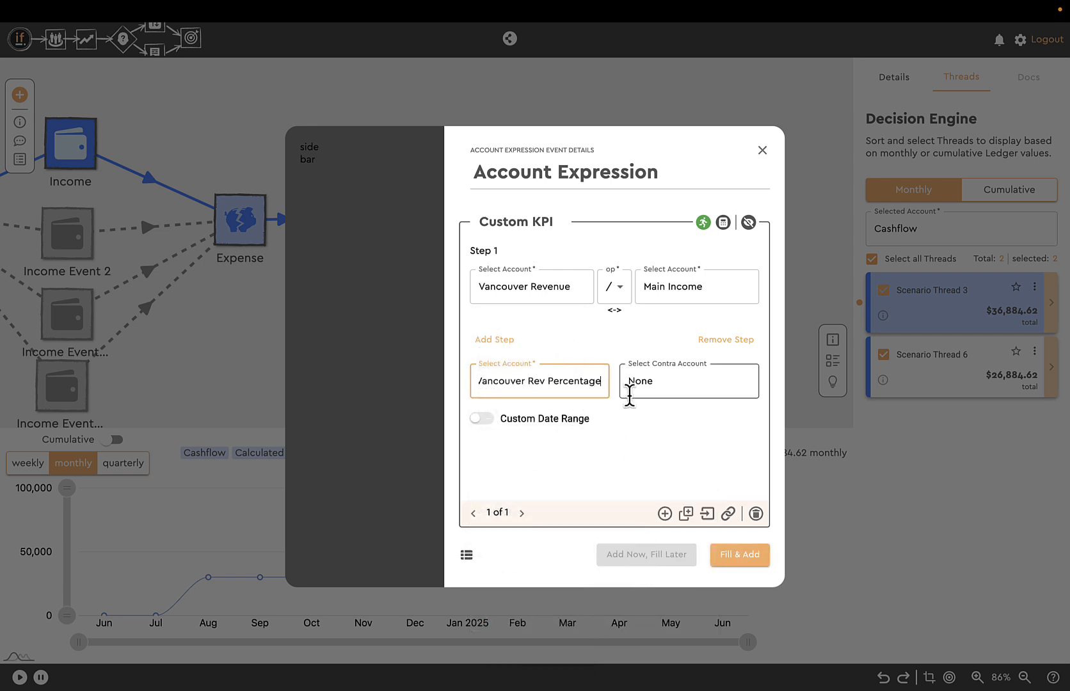
left_click(741, 556)
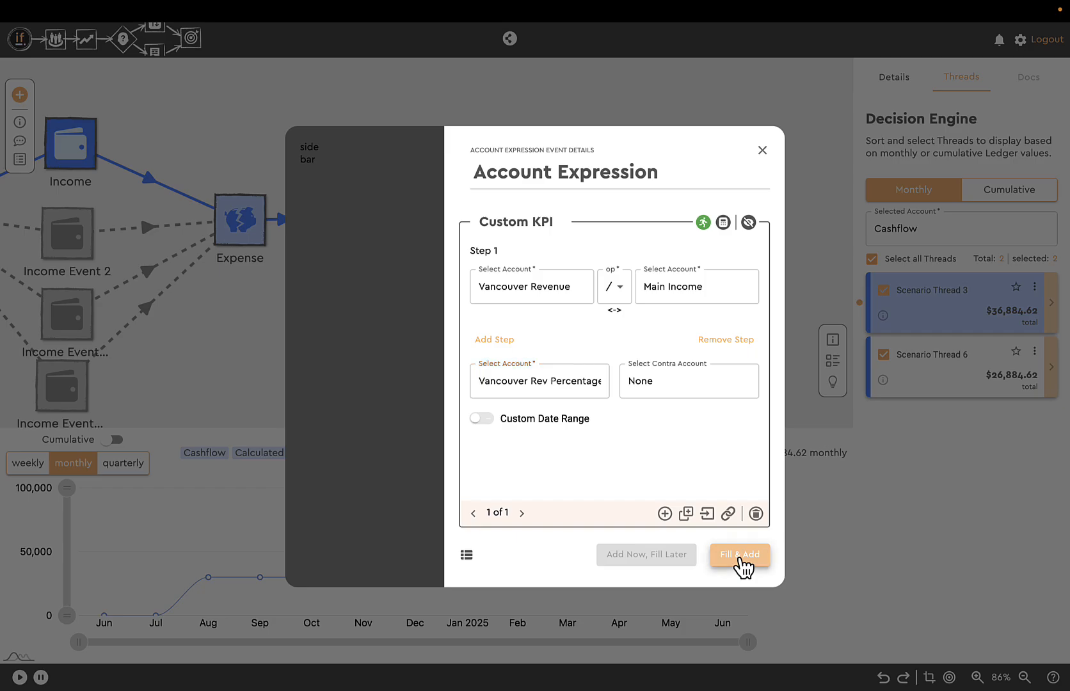
left_click_drag(657, 172, 706, 210)
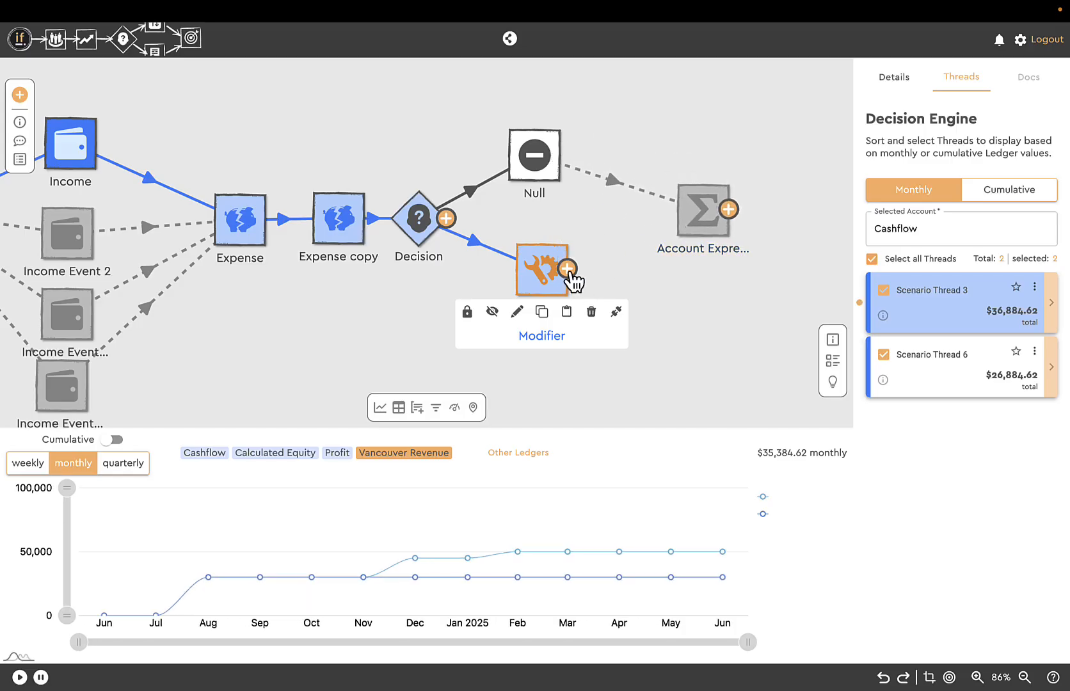
Step: Connect the Modifier event to the Account Expression event and run the scenario
left_click(624, 310)
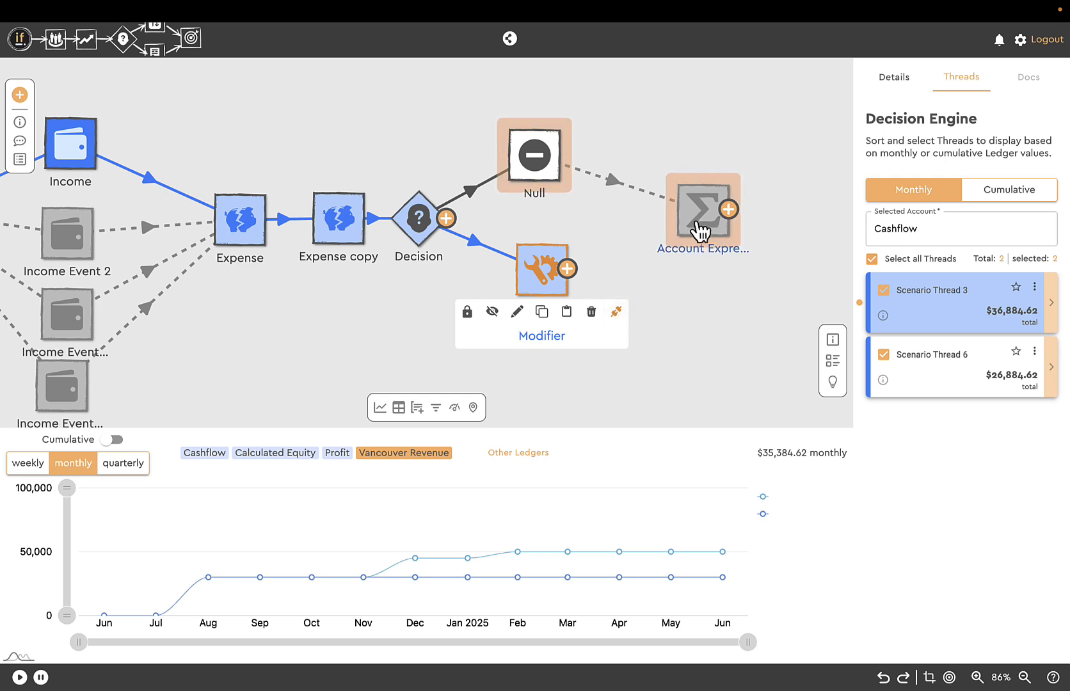
left_click(700, 227)
left_click(619, 313)
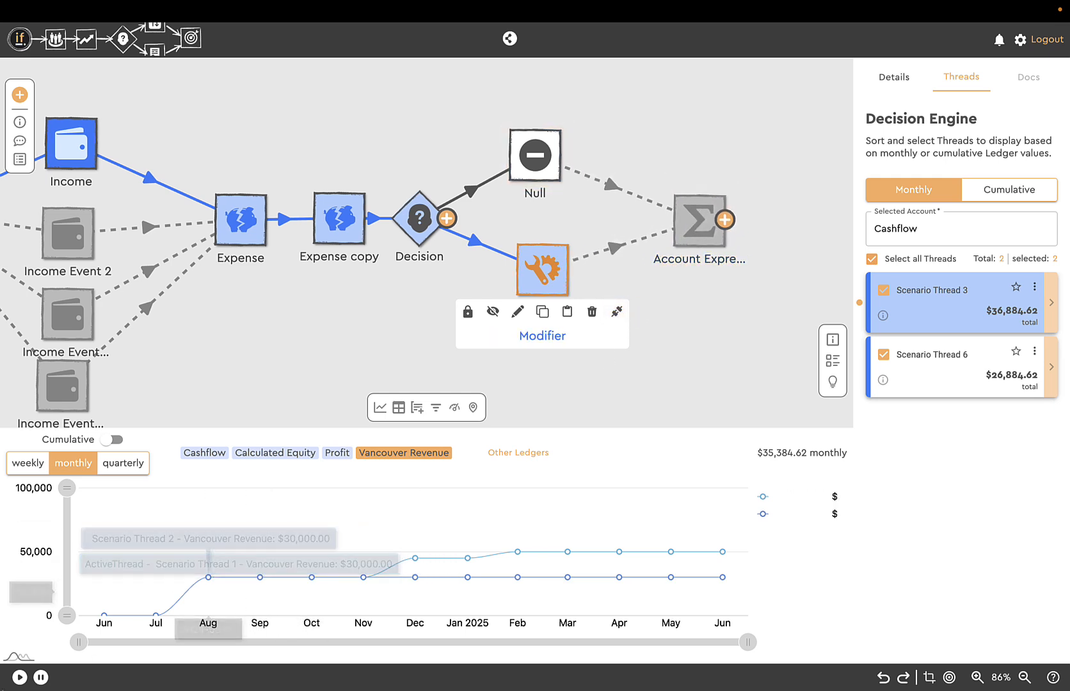
left_click(19, 677)
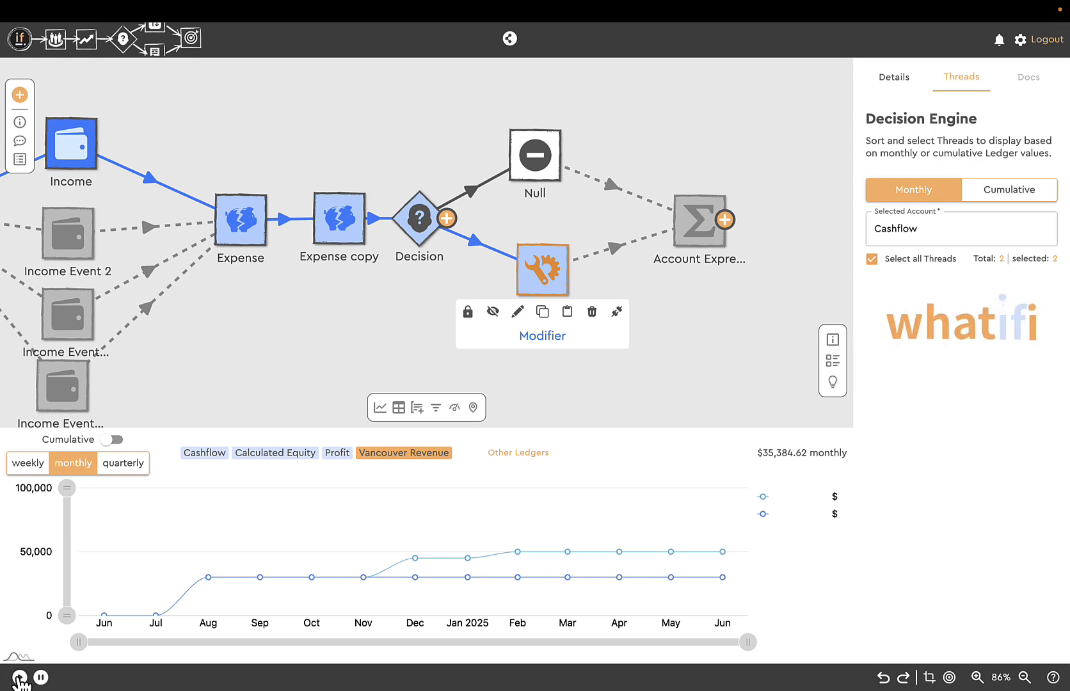
Step: Add the Vancouver Rev Percentage KPI ledger to the graph and plot it for all threads
left_click(429, 462)
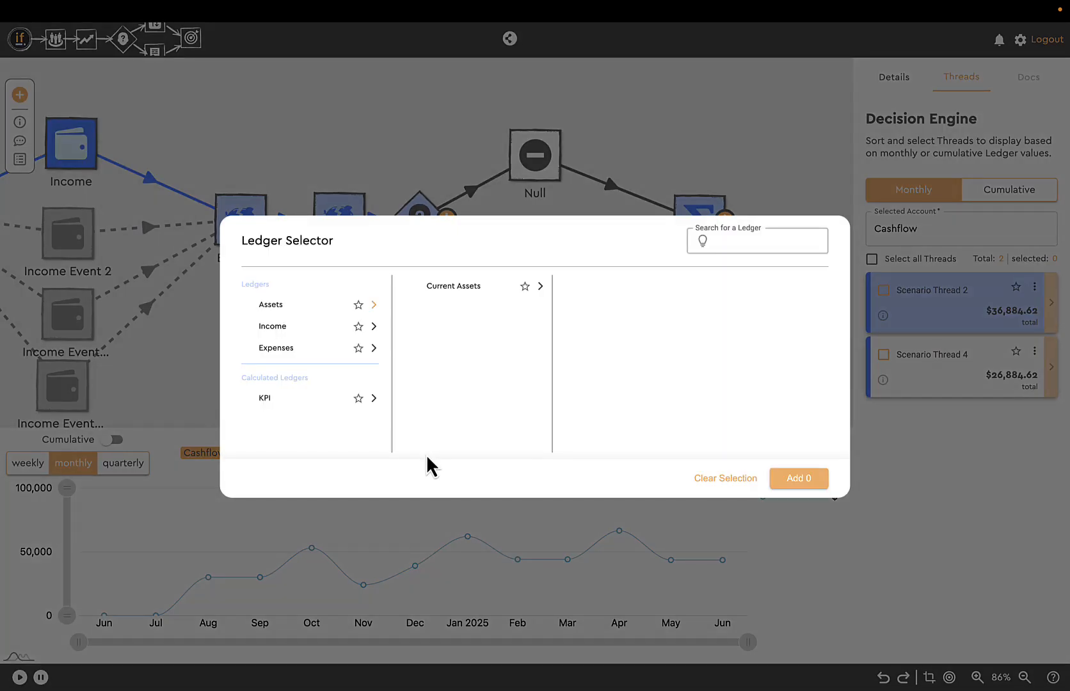
left_click(374, 399)
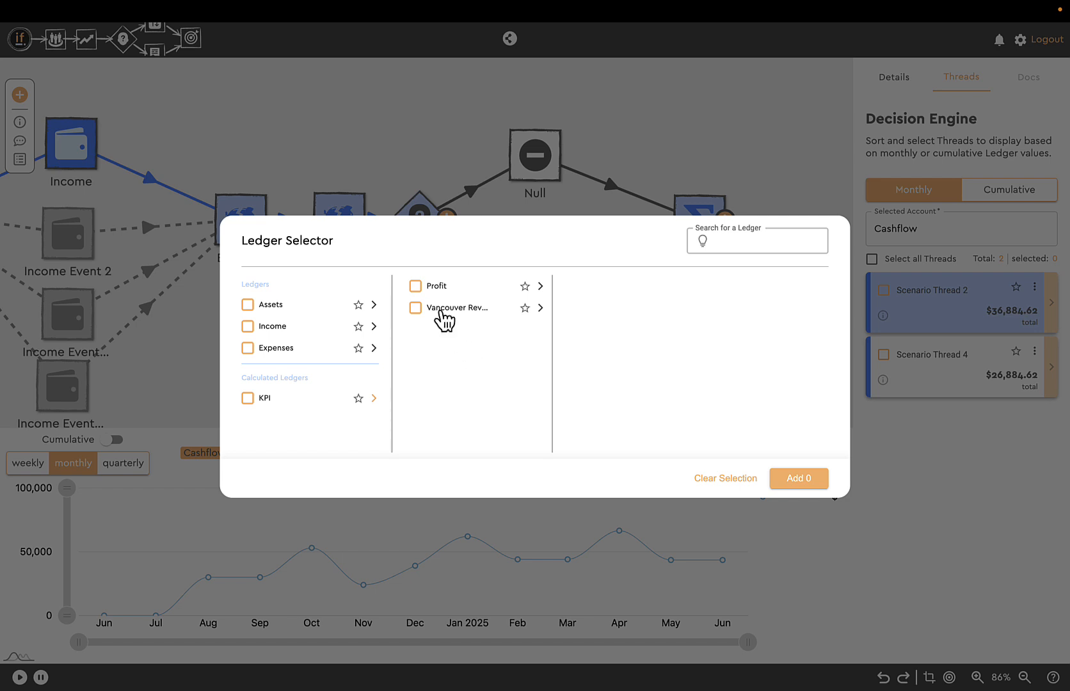
left_click_drag(552, 304, 624, 308)
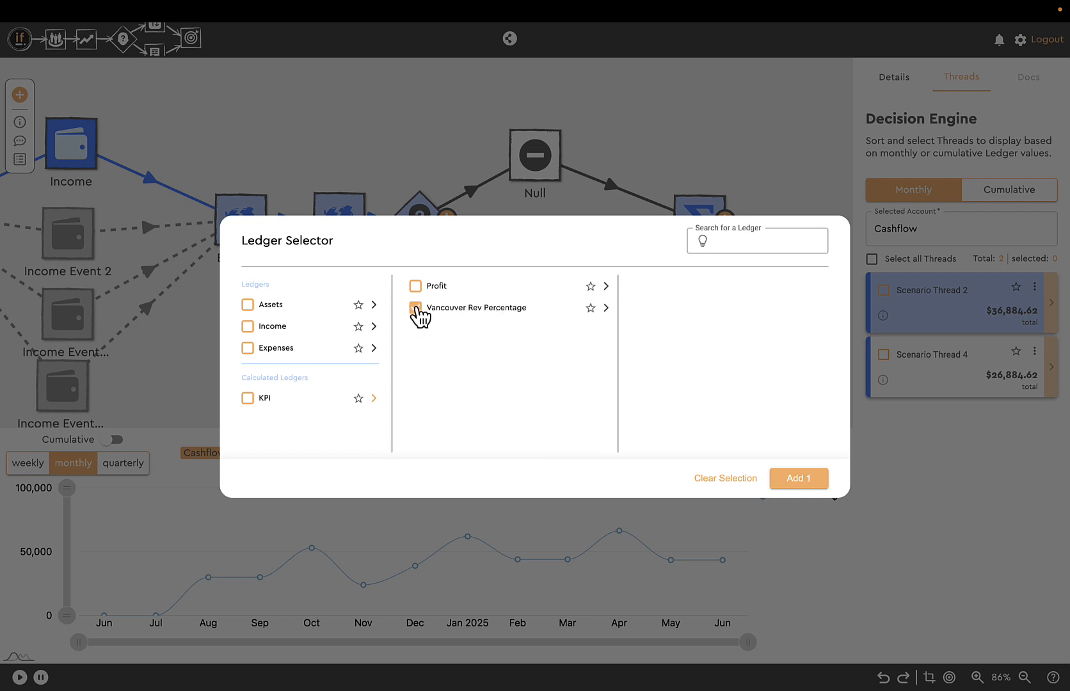
left_click(803, 485)
left_click(434, 454)
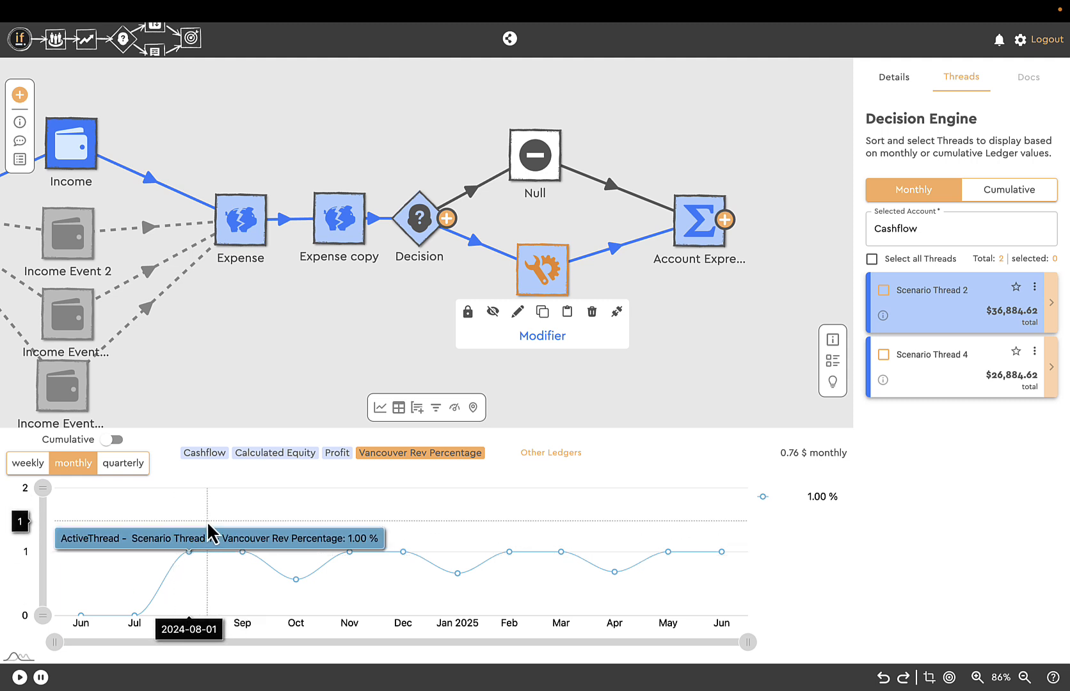
left_click(872, 260)
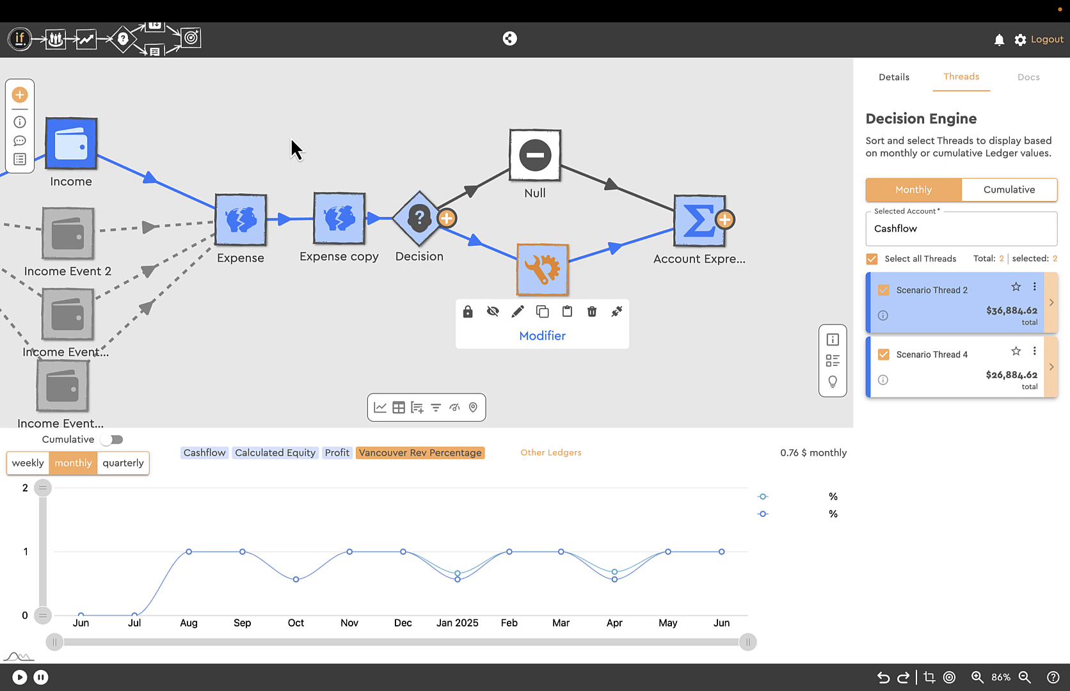
Step: Reposition the Account Expression event closer to the Modifier and shift the Null event slightly on the canvas
left_click_drag(694, 223, 668, 216)
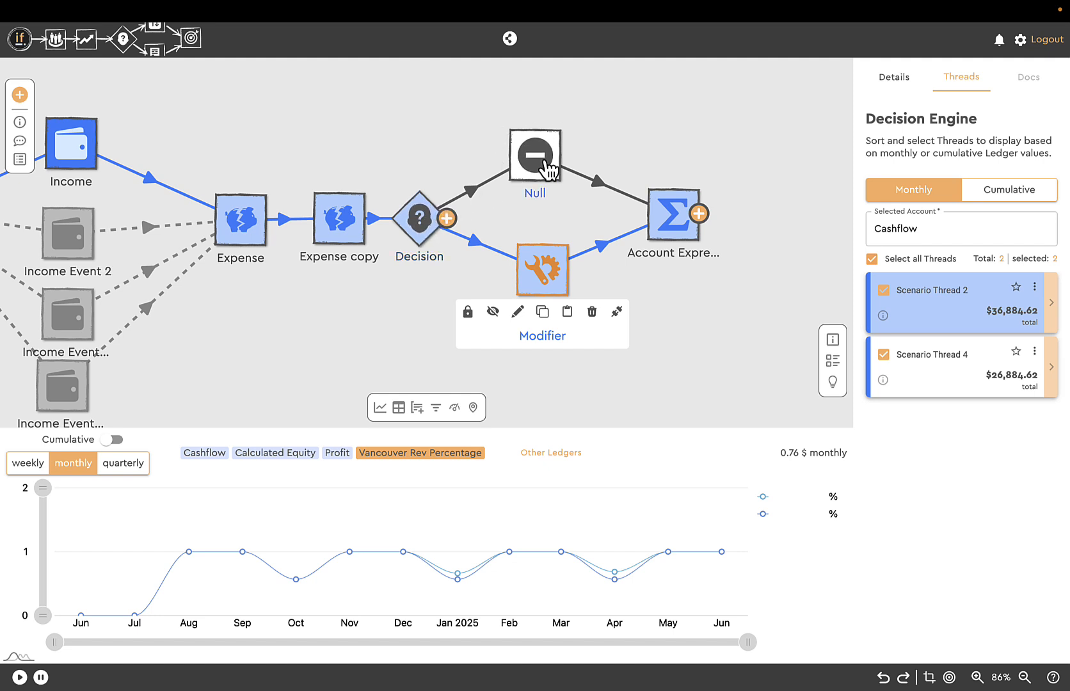
left_click_drag(547, 170, 557, 166)
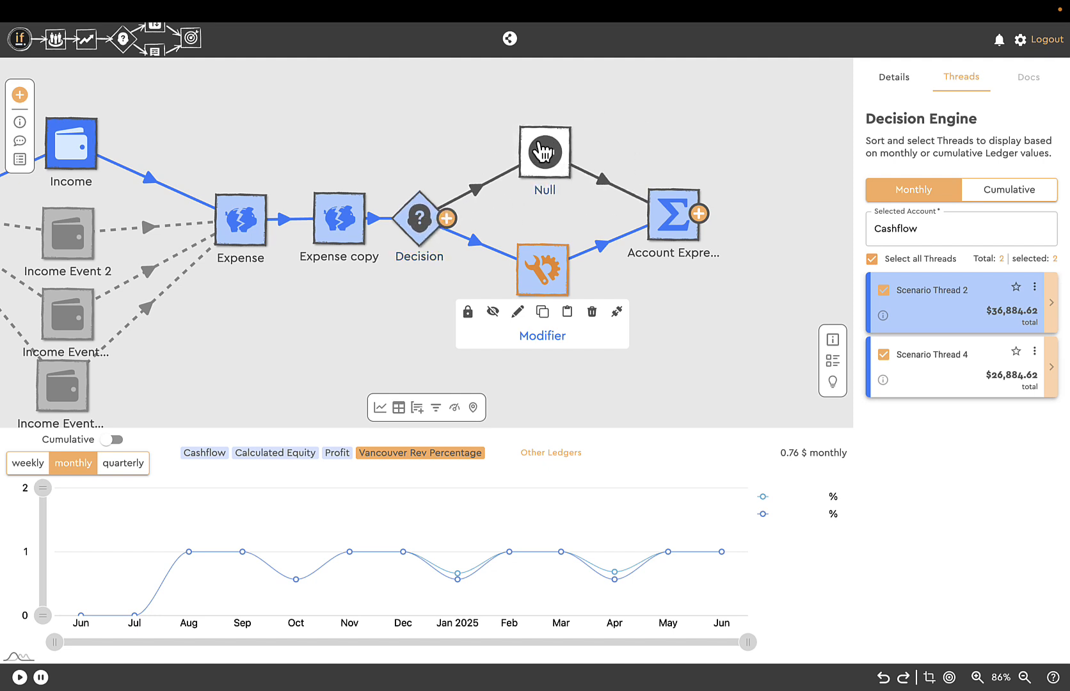